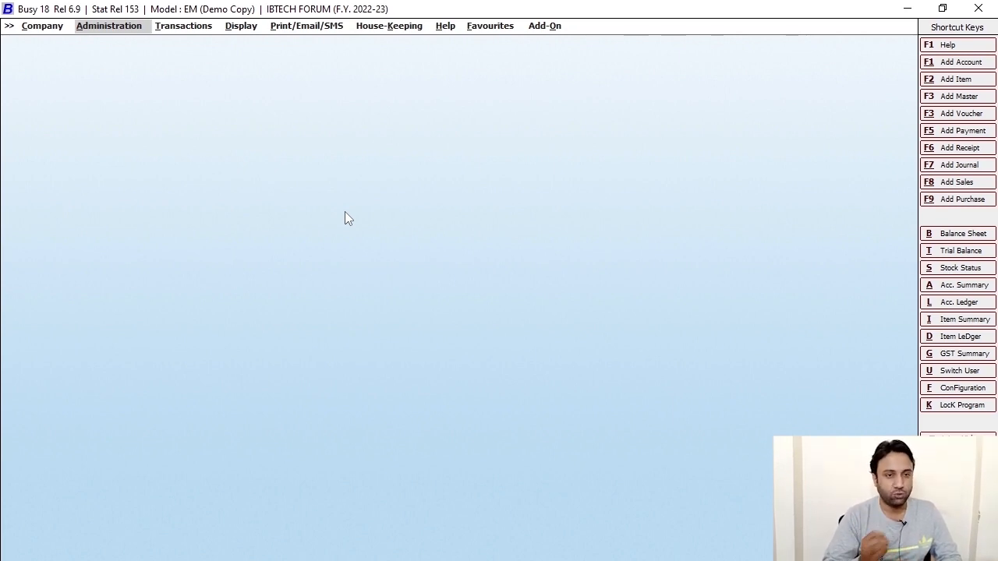
Step: Look over the fields of a blank item master, including its tax category, and close it without saving
{"action": "left_click", "coordinate": [949, 78]}
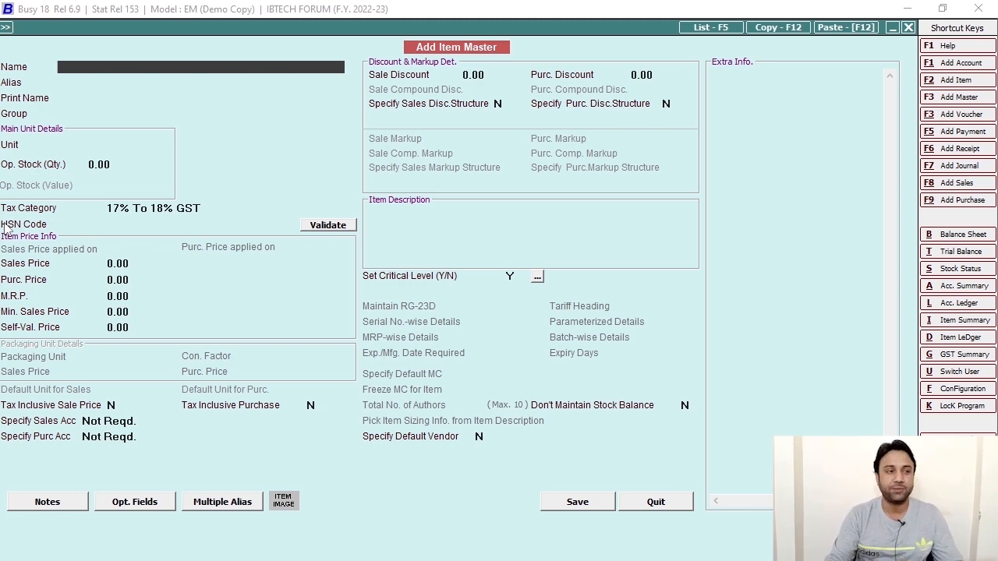
{"action": "key", "text": "Escape"}
Step: Review the list of existing sale types available for modification and close it without selecting one
{"action": "left_click", "coordinate": [111, 28]}
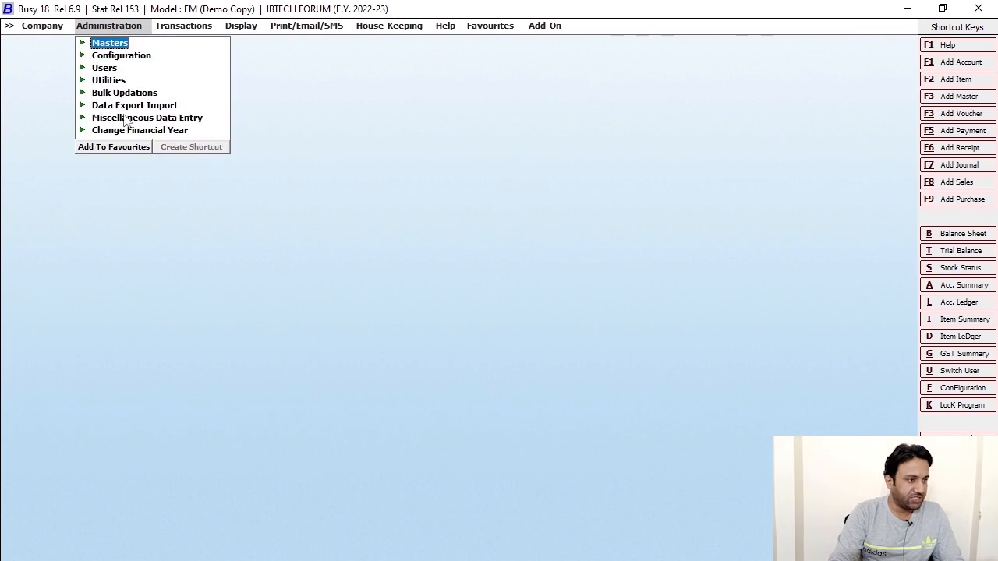
{"action": "left_click", "coordinate": [109, 44]}
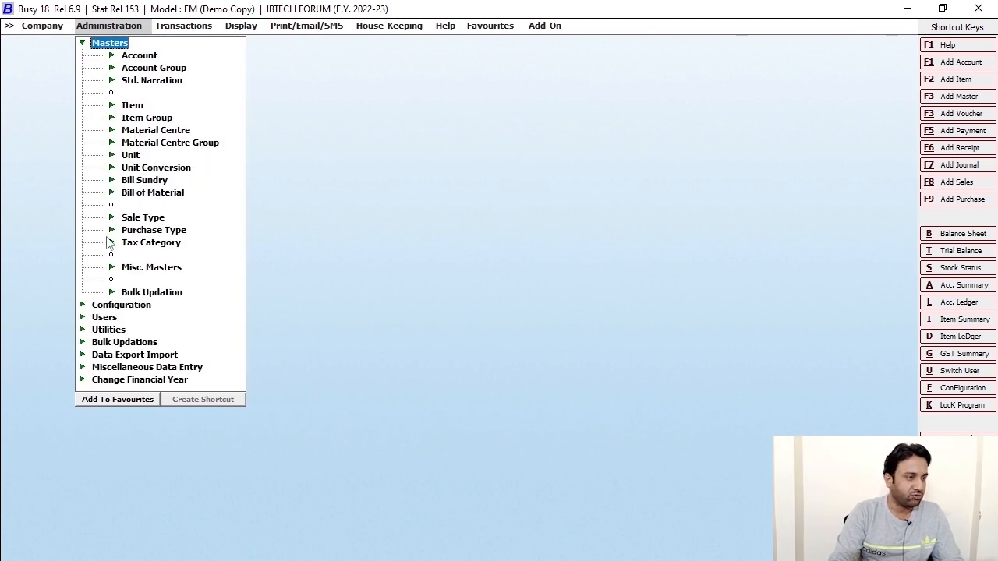
{"action": "left_click", "coordinate": [145, 218]}
{"action": "left_click", "coordinate": [170, 241]}
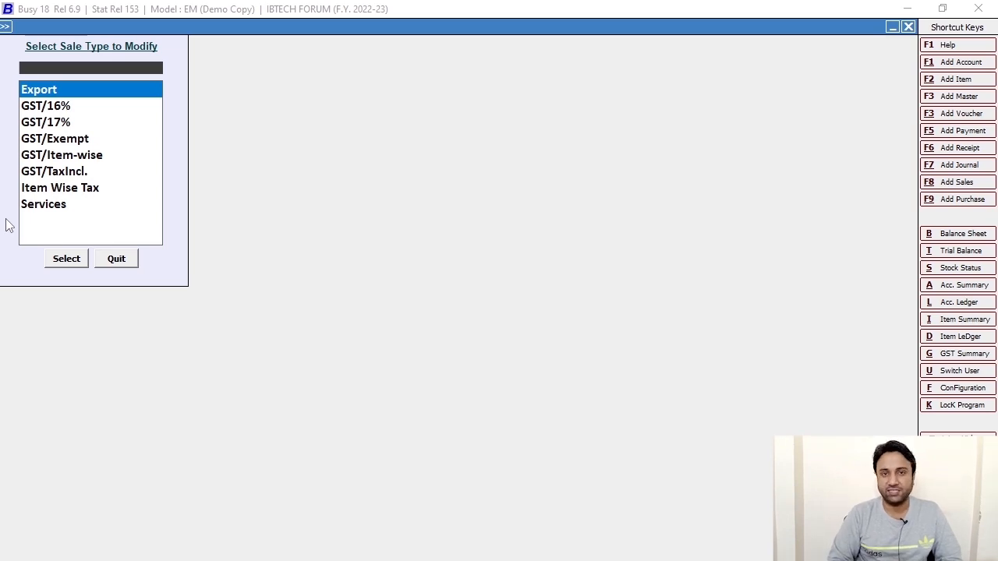
{"action": "key", "text": "Escape"}
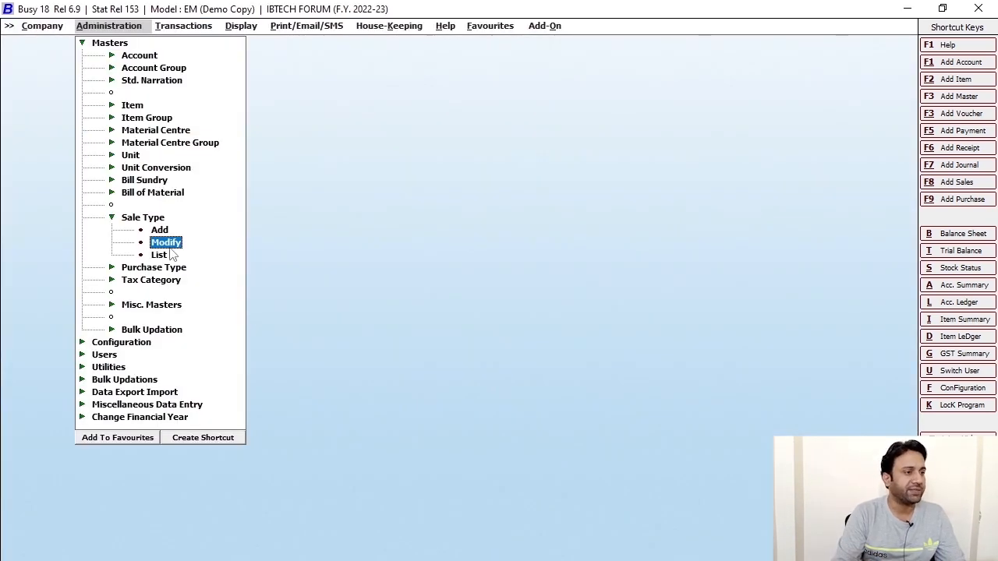
Step: Start a new sale type master named Taxable Invoice, keeping the Sales account and setting its taxation type to Taxable (Item-wise)
{"action": "left_click", "coordinate": [159, 232]}
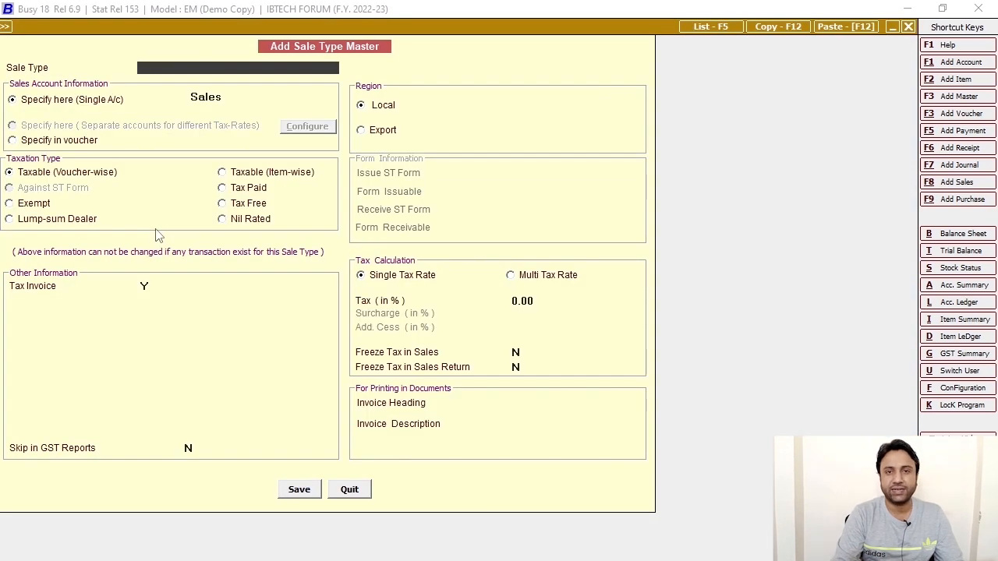
{"action": "type", "text": "Taxable"}
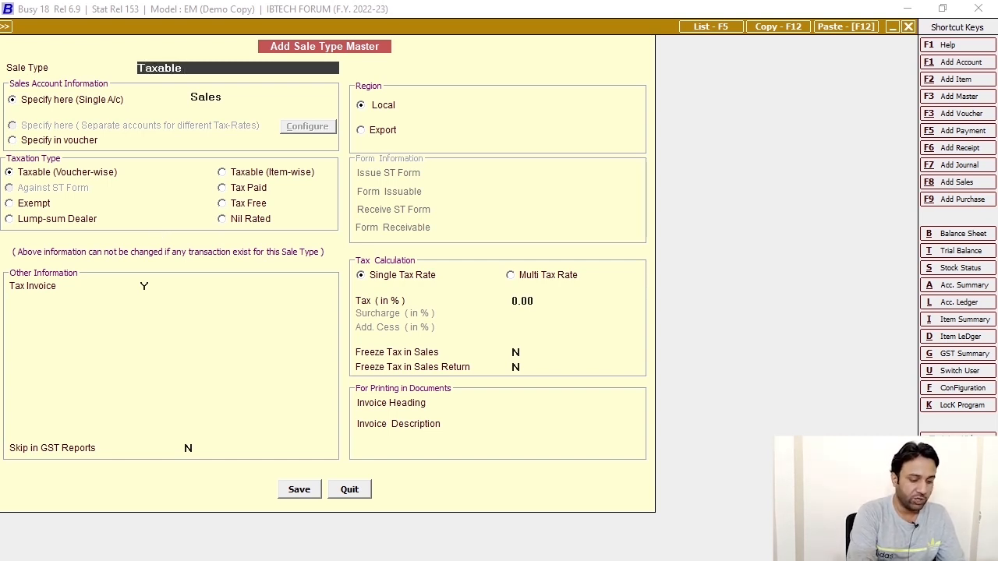
{"action": "type", "text": " invoice"}
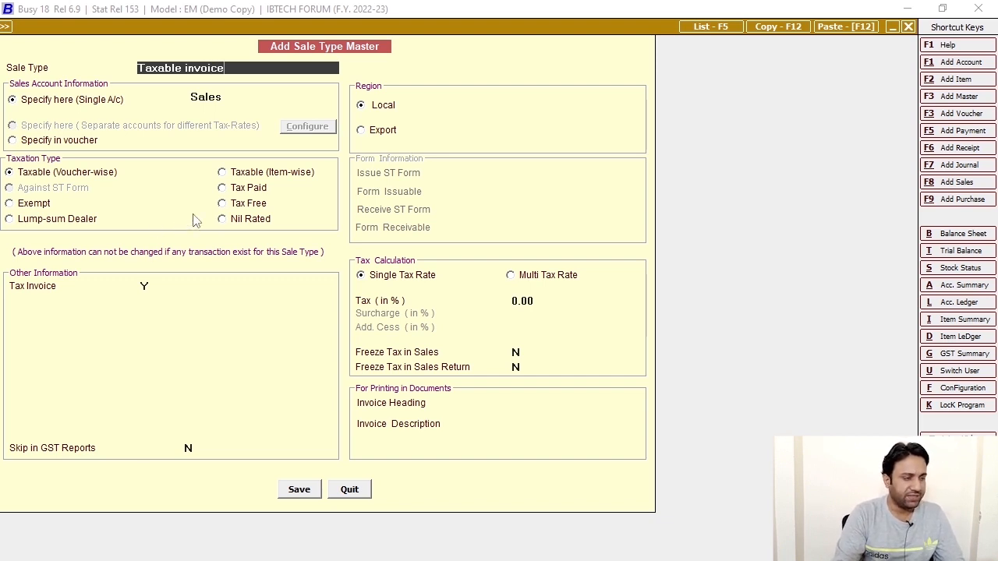
{"action": "left_click", "coordinate": [229, 96]}
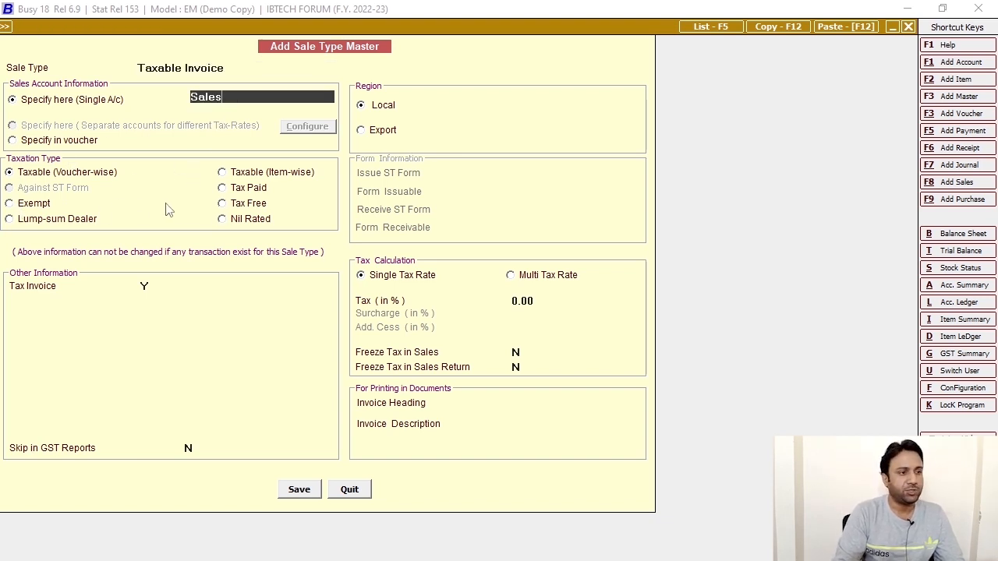
{"action": "left_click", "coordinate": [222, 173]}
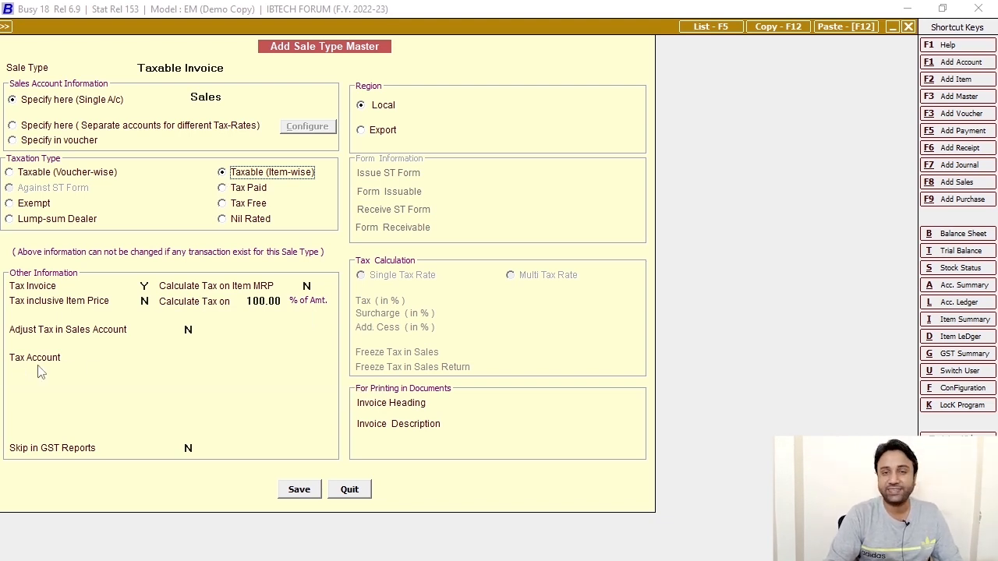
Step: Assign GST as the tax account of the new sale type, save the master, and leave the sale type form
{"action": "left_click", "coordinate": [198, 361]}
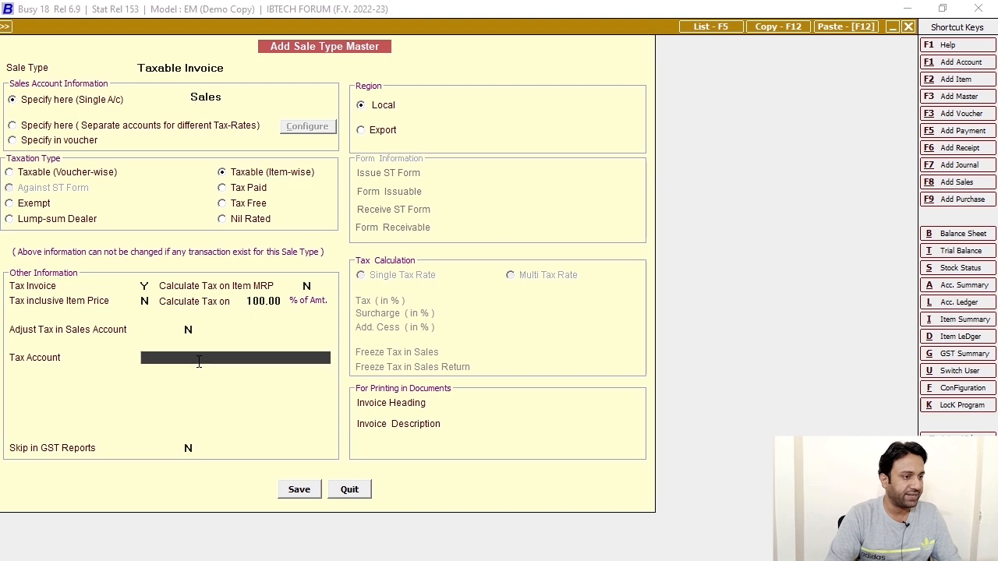
{"action": "type", "text": "gs"}
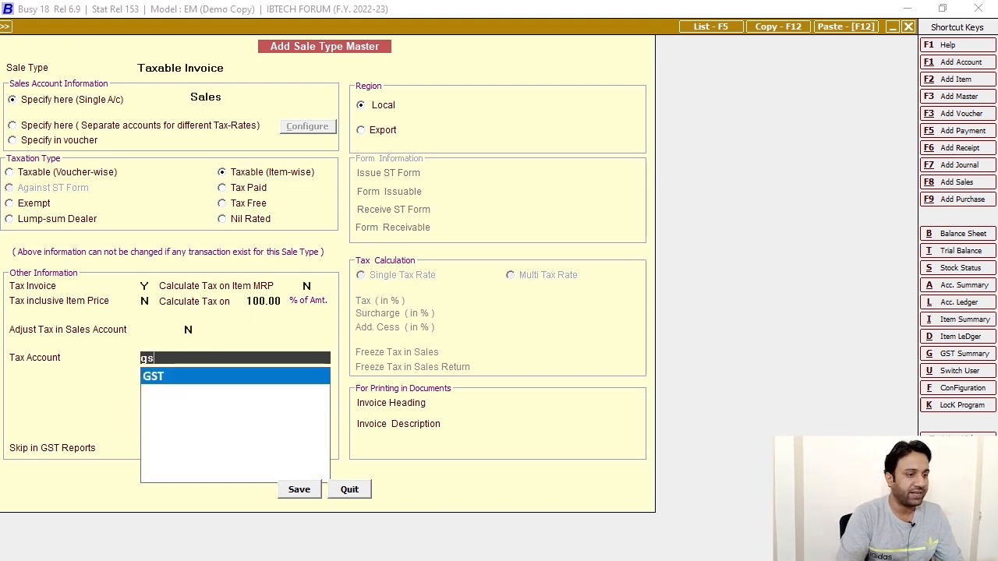
{"action": "key", "text": "Return"}
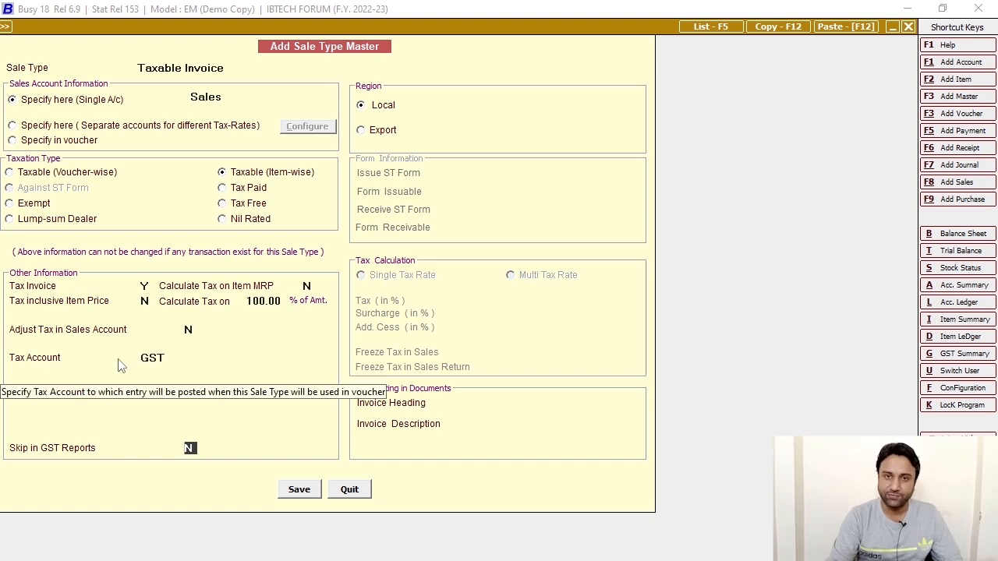
{"action": "left_click", "coordinate": [299, 493]}
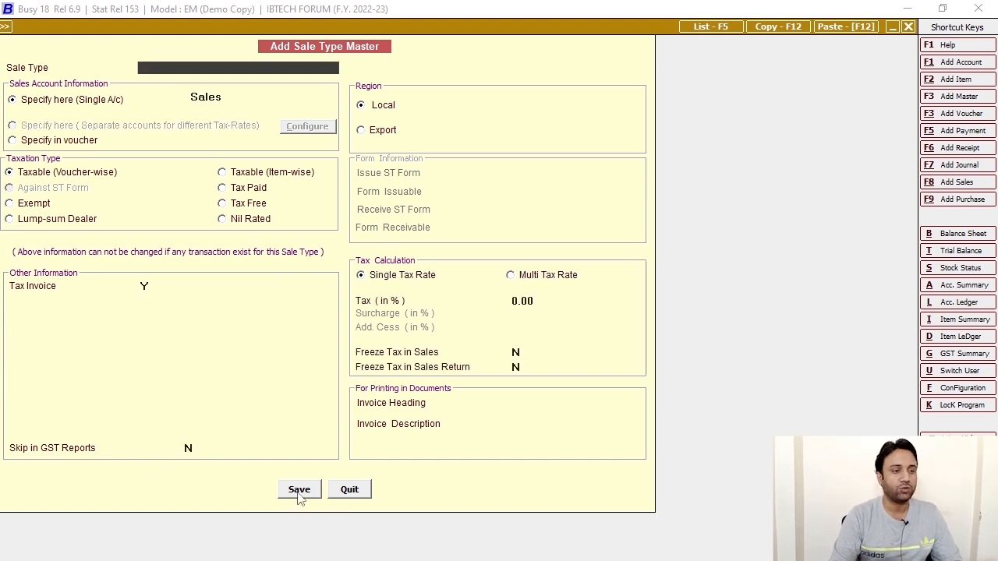
{"action": "key", "text": "Escape"}
{"action": "key", "text": "Escape"}
{"action": "key", "text": "Escape"}
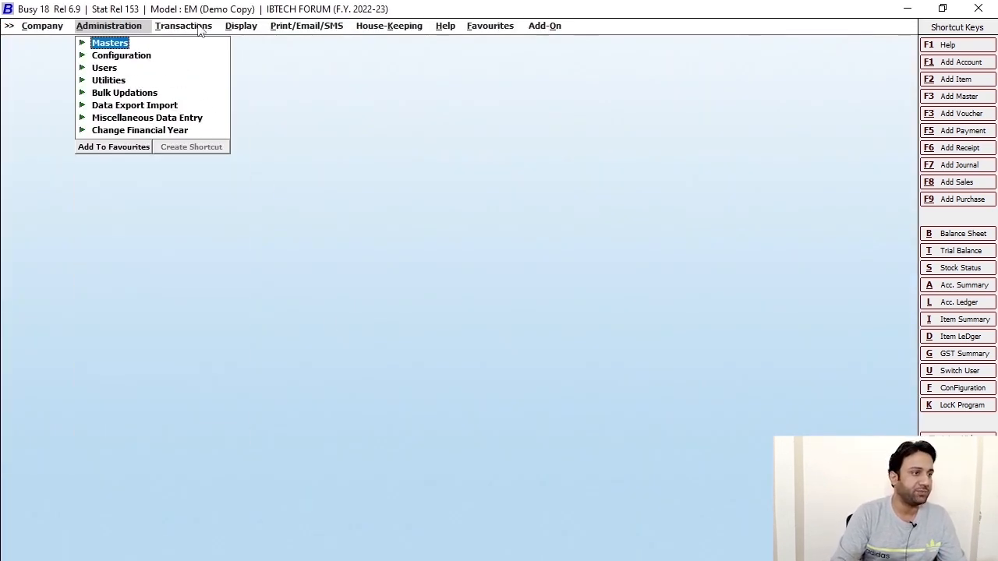
Step: Start a new sales voucher, accepting the Main series, the date 11-07-2022 and the proposed voucher number
{"action": "left_click", "coordinate": [202, 27]}
{"action": "left_click", "coordinate": [184, 93]}
{"action": "left_click", "coordinate": [208, 106]}
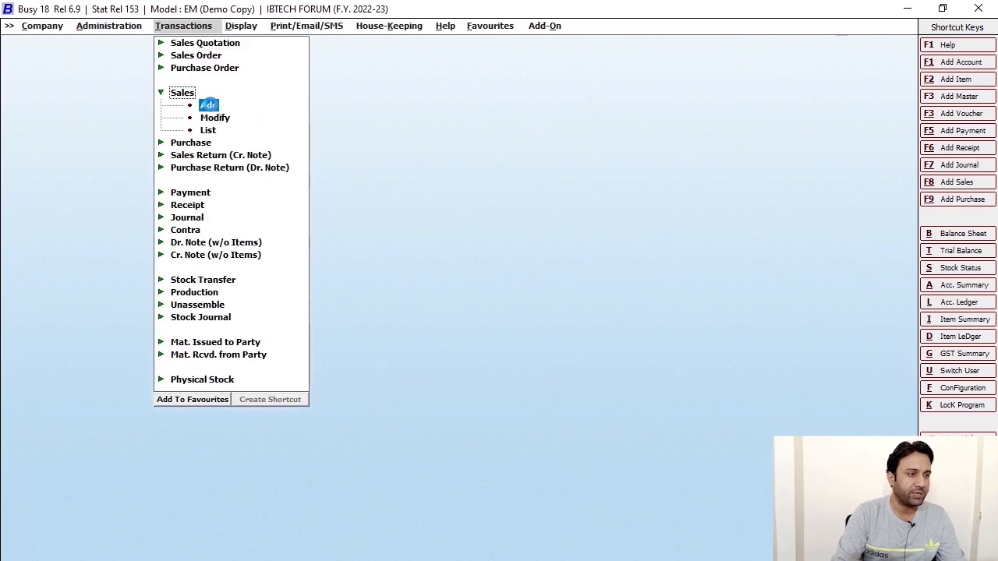
{"action": "key", "text": "Return"}
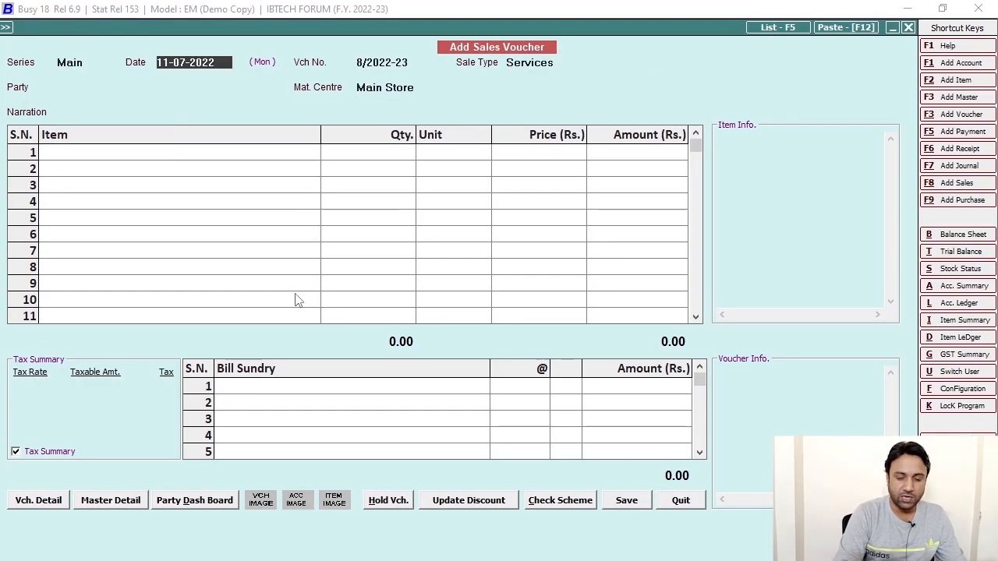
{"action": "key", "text": "Return"}
{"action": "key", "text": "Return"}
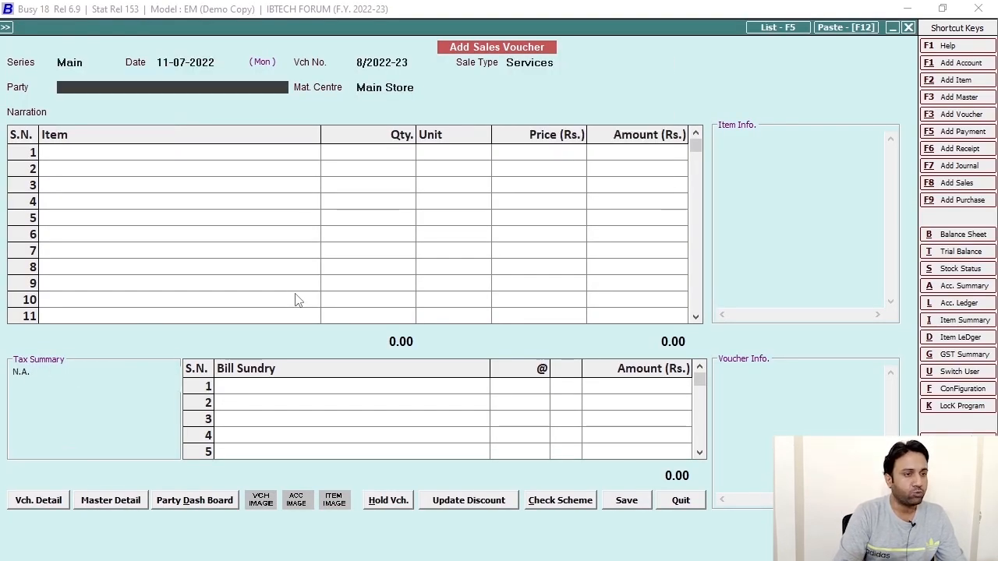
Step: Go through the available sale types and set the sales voucher's sale type to Taxable Invoice
{"action": "left_click", "coordinate": [548, 62]}
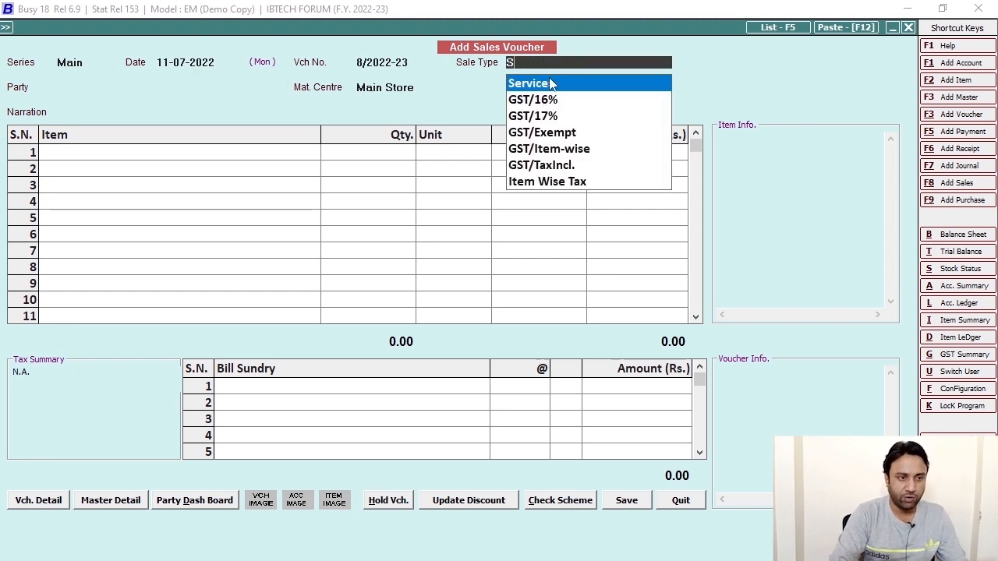
{"action": "key", "text": "Down"}
{"action": "key", "text": "Down"}
{"action": "key", "text": "Down"}
{"action": "key", "text": "Down"}
{"action": "key", "text": "Down"}
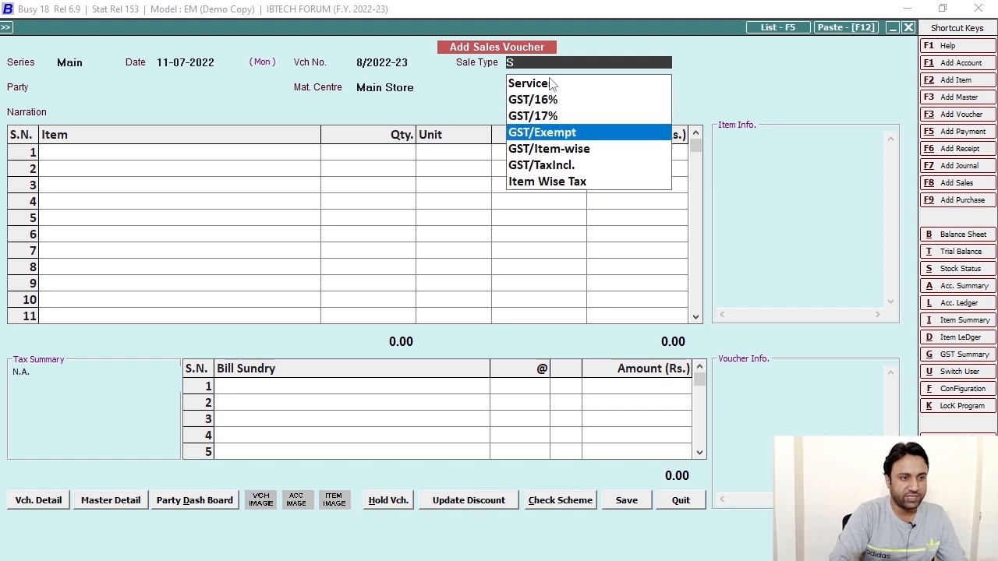
{"action": "key", "text": "Down"}
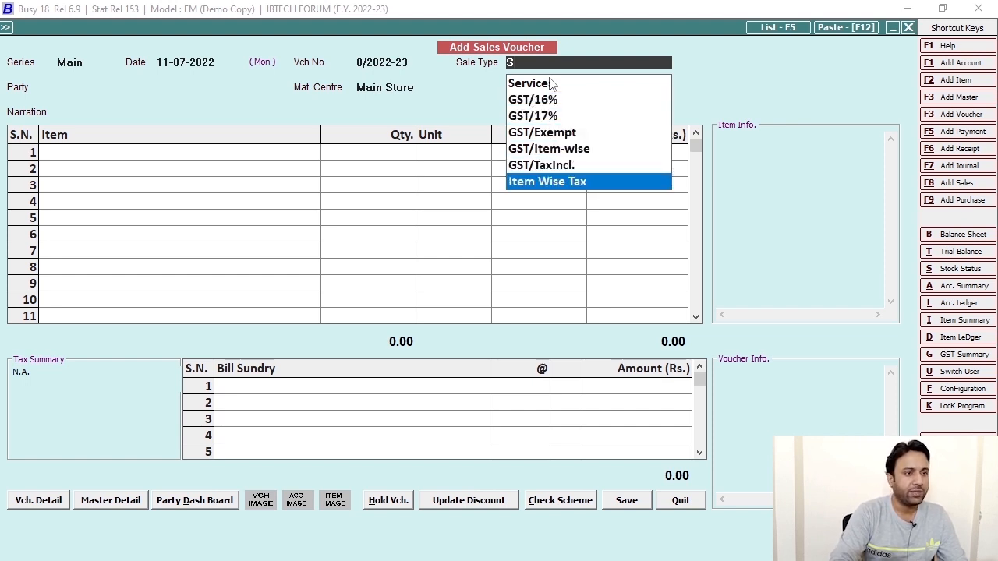
{"action": "key", "text": "Up"}
{"action": "key", "text": "Up"}
{"action": "key", "text": "Up"}
{"action": "key", "text": "Up"}
{"action": "key", "text": "Up"}
{"action": "key", "text": "Up"}
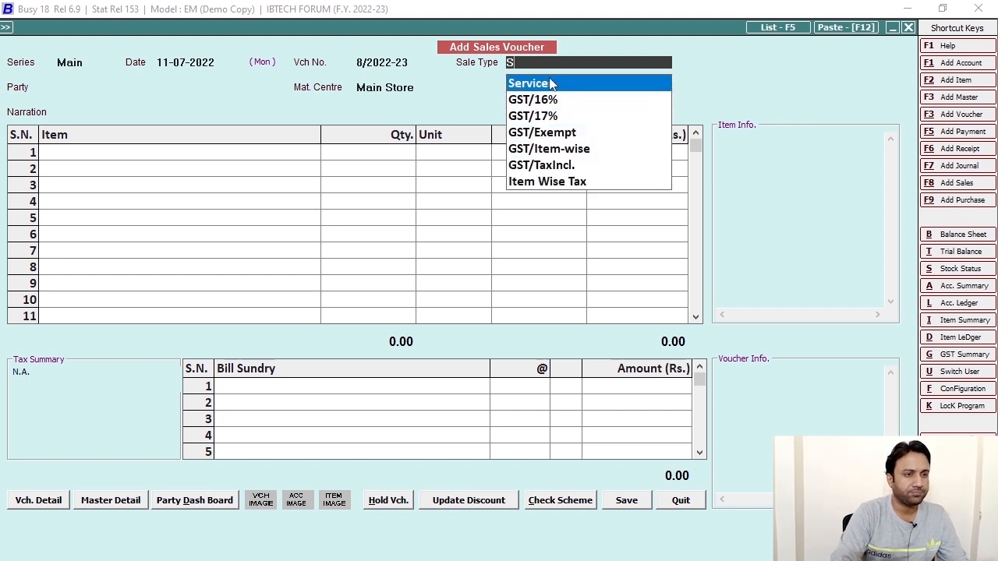
{"action": "key", "text": "BackSpace"}
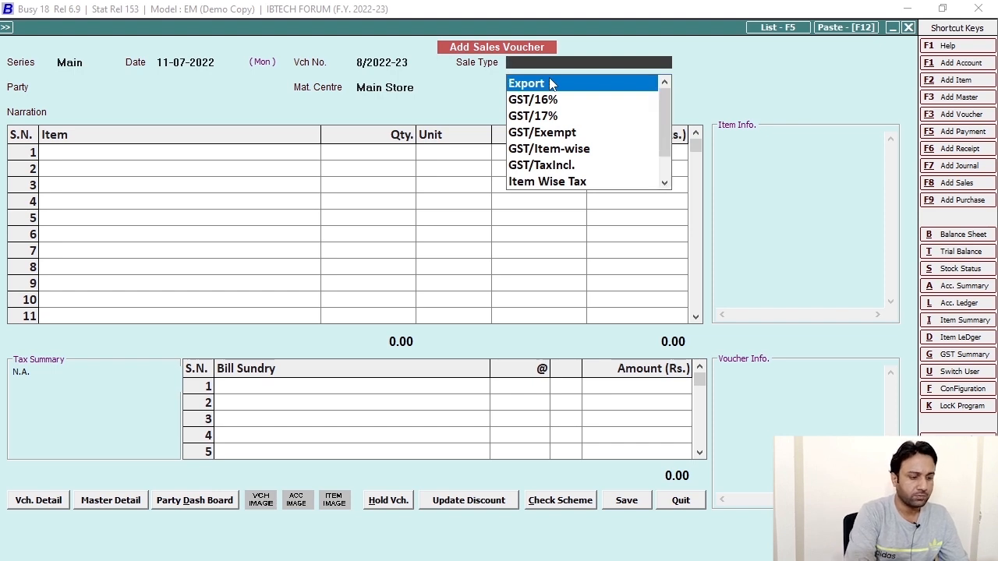
{"action": "type", "text": "ta"}
{"action": "key", "text": "Return"}
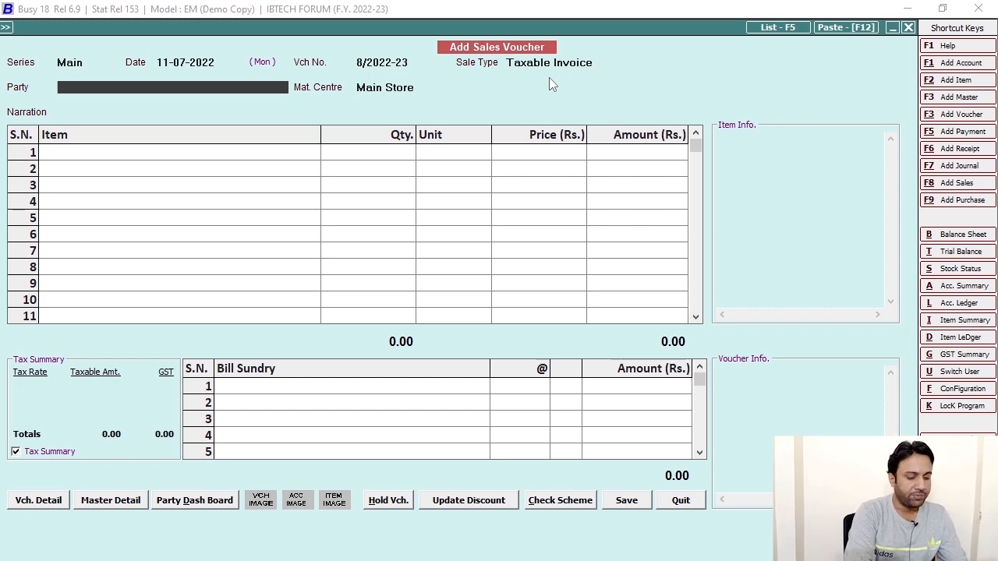
Step: Select the customer as the voucher's party, keep Main Store as the material centre, and go to the narration
{"action": "type", "text": "mu"}
{"action": "key", "text": "Return"}
{"action": "key", "text": "Return"}
{"action": "key", "text": "Return"}
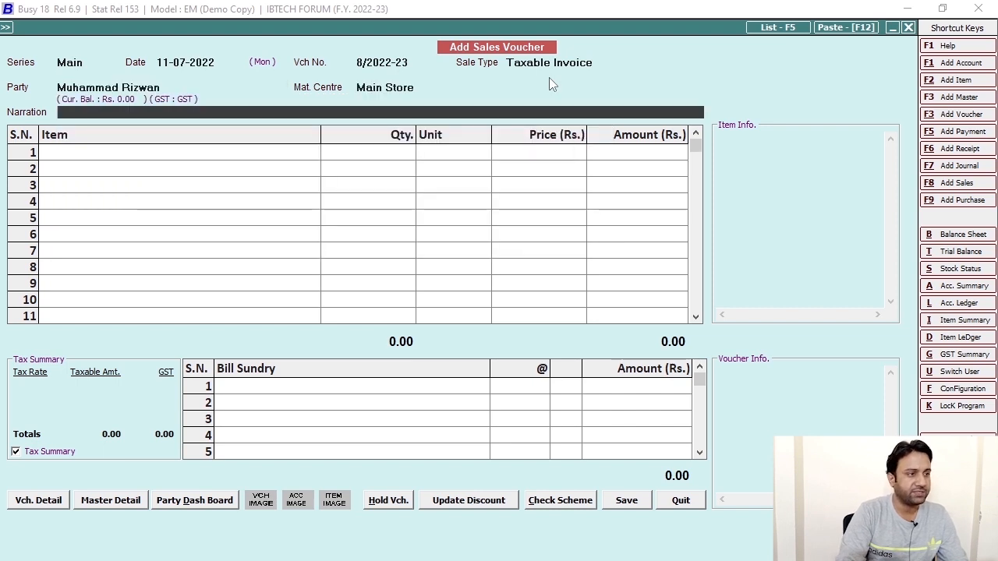
Step: Add 10 pcs of the item Computer to the voucher, allowing negative stock and accepting the item-wise GST of 18%
{"action": "type", "text": "comp"}
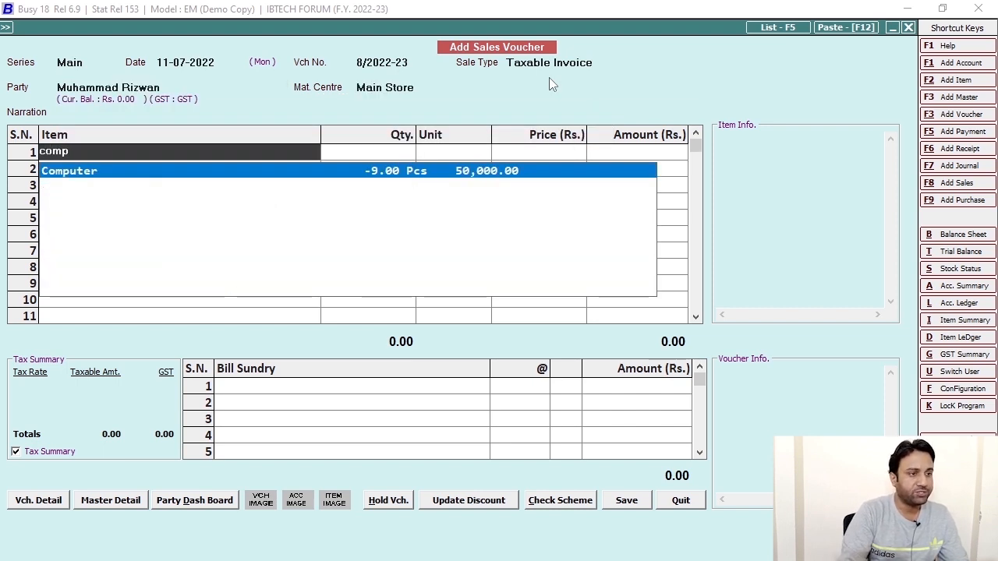
{"action": "key", "text": "Return"}
{"action": "type", "text": "10"}
{"action": "key", "text": "Return"}
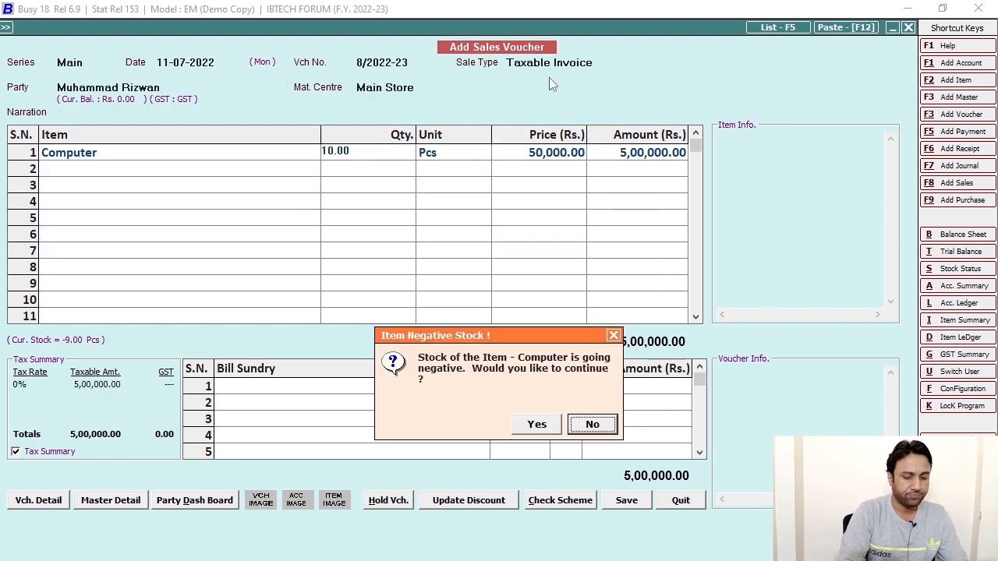
{"action": "key", "text": "Left"}
{"action": "key", "text": "Return"}
{"action": "key", "text": "Return"}
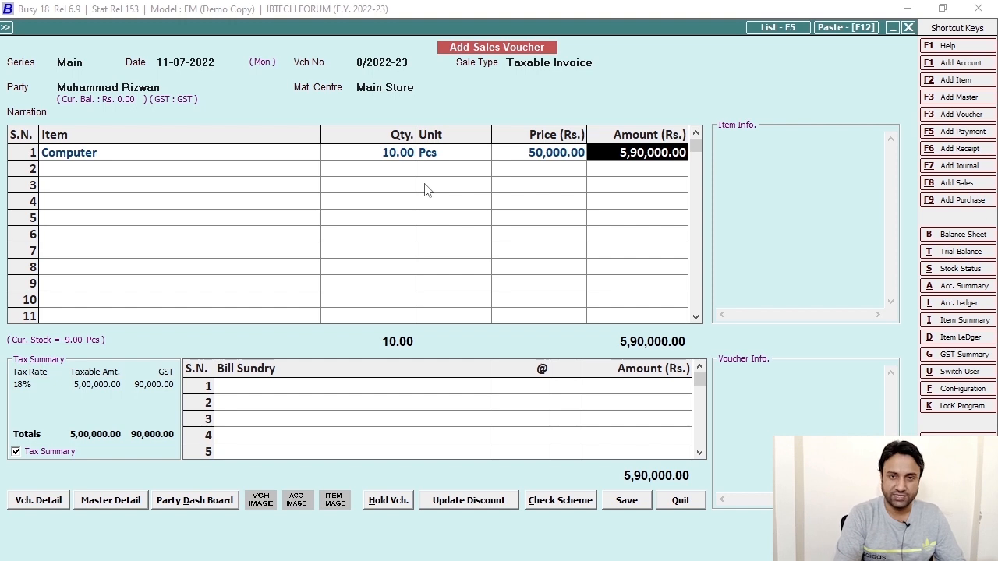
{"action": "key", "text": "Return"}
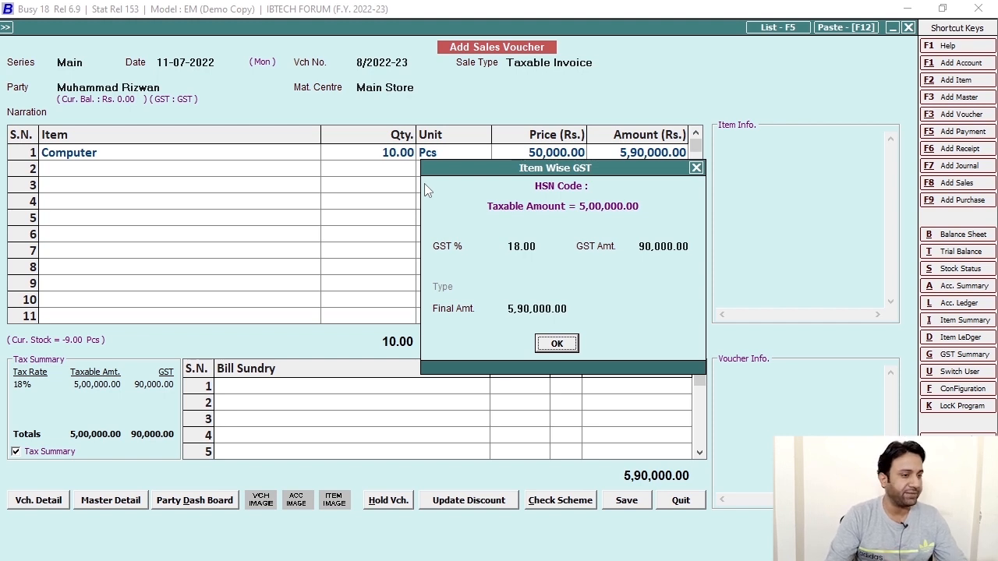
{"action": "key", "text": "Return"}
Step: Quit the sales voucher without saving it and return to the main screen
{"action": "key", "text": "Escape"}
{"action": "left_click", "coordinate": [527, 422]}
{"action": "key", "text": "Escape"}
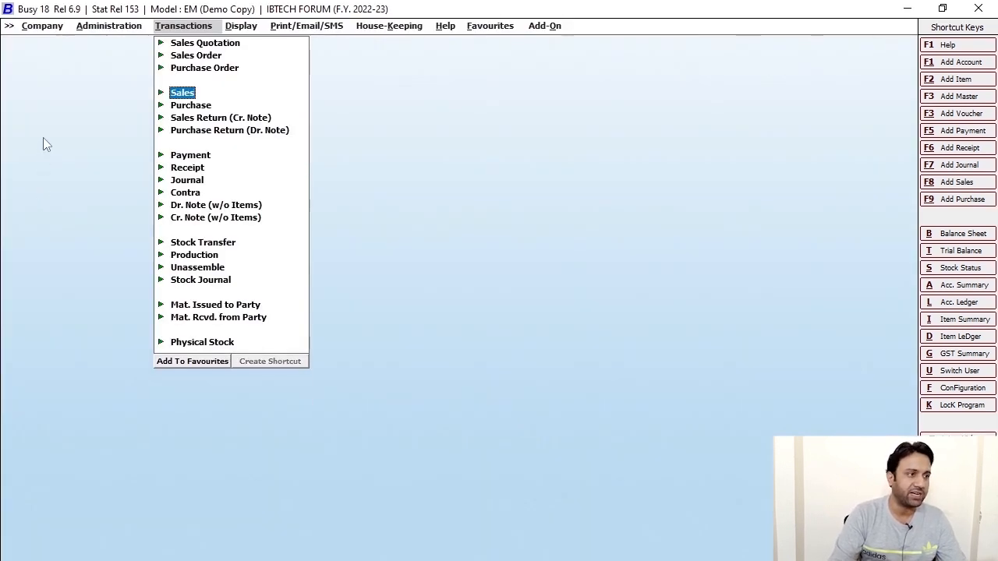
{"action": "key", "text": "Escape"}
Step: Open the VAT/GST settings in the company's Features / Options configuration
{"action": "left_click", "coordinate": [106, 26]}
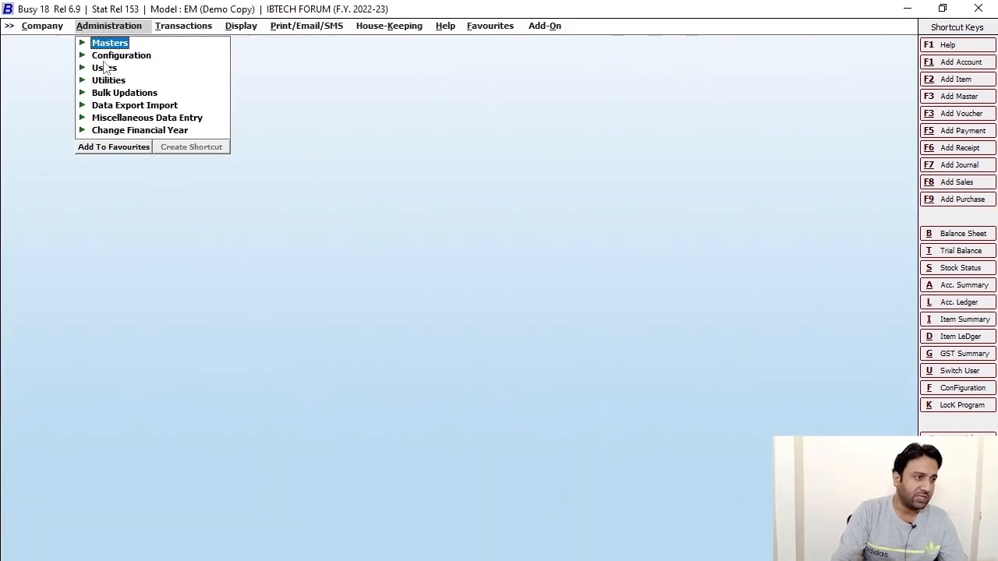
{"action": "left_click", "coordinate": [105, 60]}
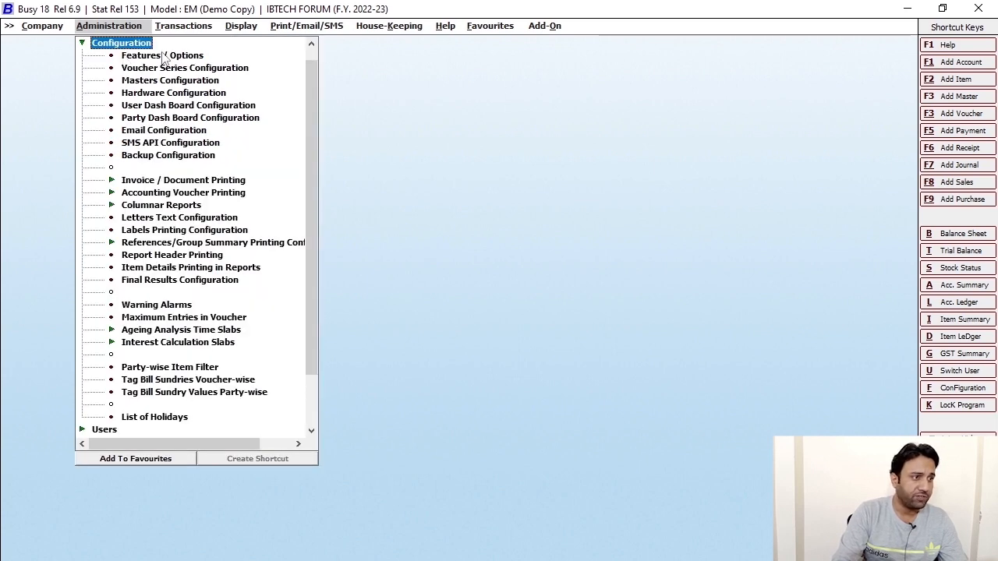
{"action": "left_click", "coordinate": [161, 56]}
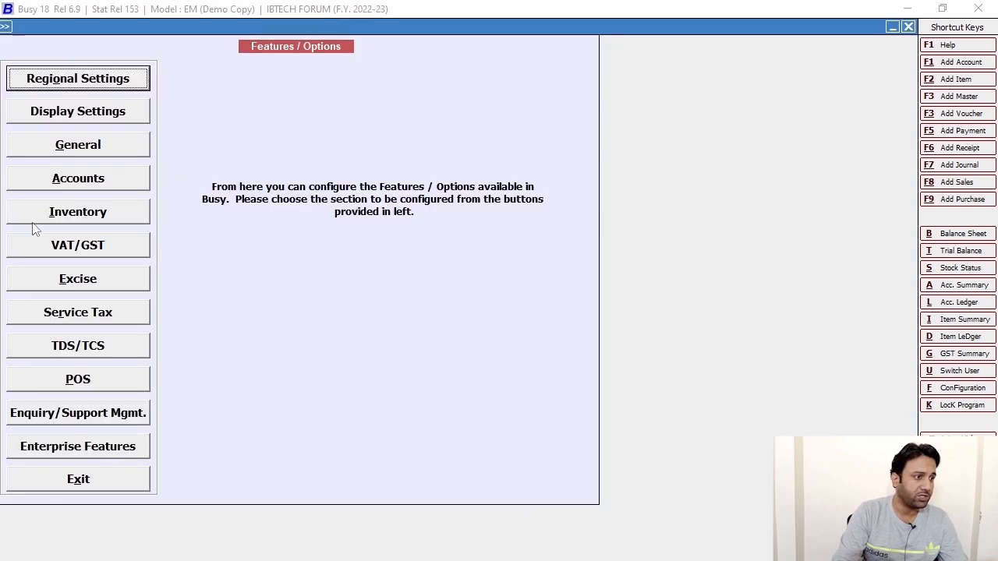
{"action": "left_click", "coordinate": [78, 248]}
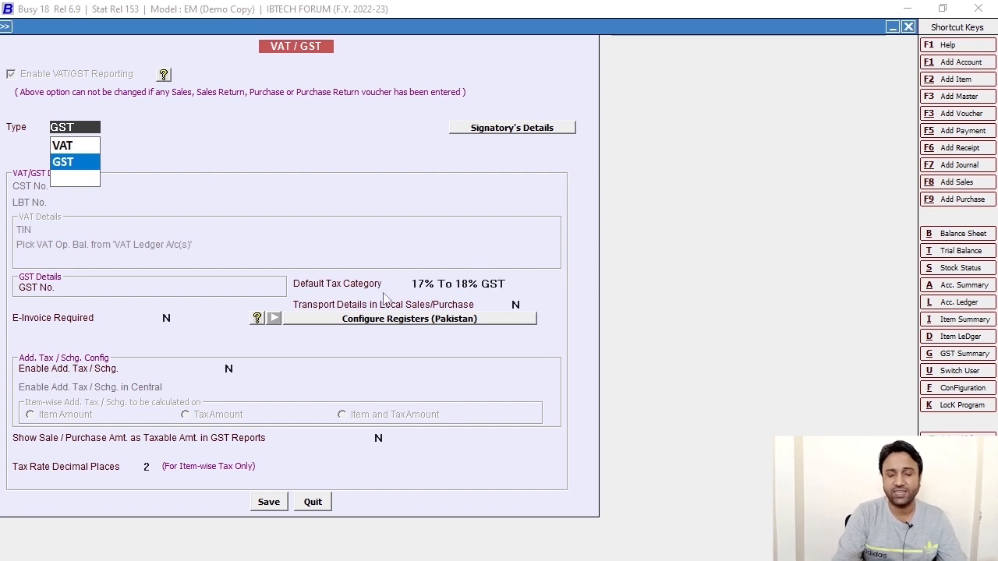
Step: Set the default tax category to None, save the VAT/GST settings and return to the main screen
{"action": "left_click", "coordinate": [535, 284]}
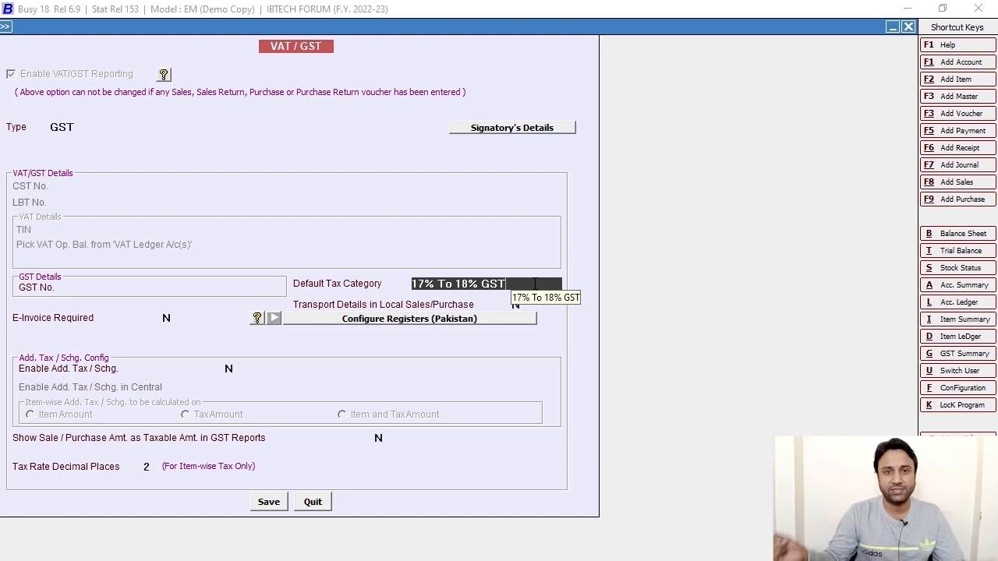
{"action": "left_click", "coordinate": [535, 284]}
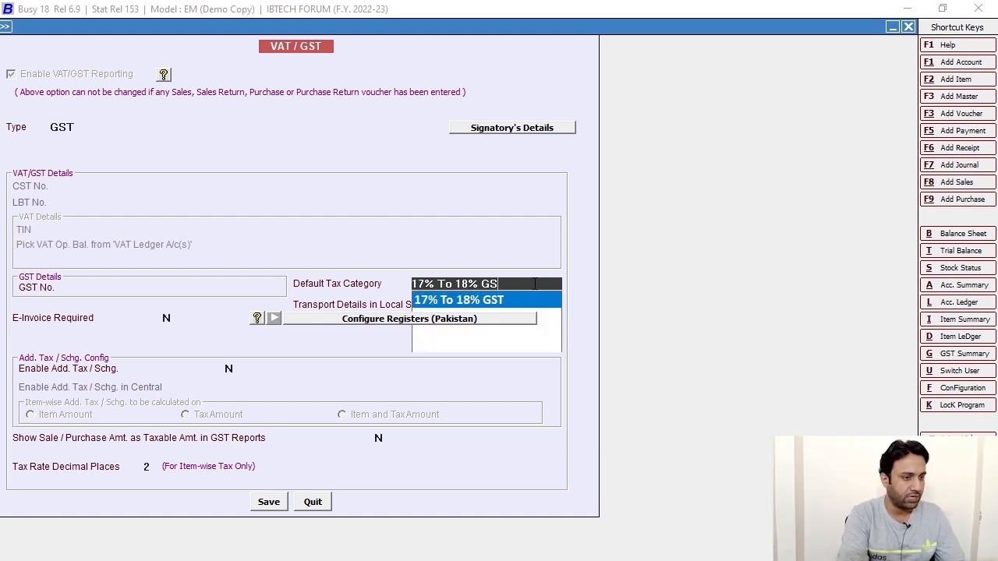
{"action": "key", "text": "BackSpace"}
{"action": "key", "text": "BackSpace"}
{"action": "key", "text": "BackSpace"}
{"action": "key", "text": "BackSpace"}
{"action": "key", "text": "BackSpace"}
{"action": "key", "text": "BackSpace"}
{"action": "key", "text": "BackSpace"}
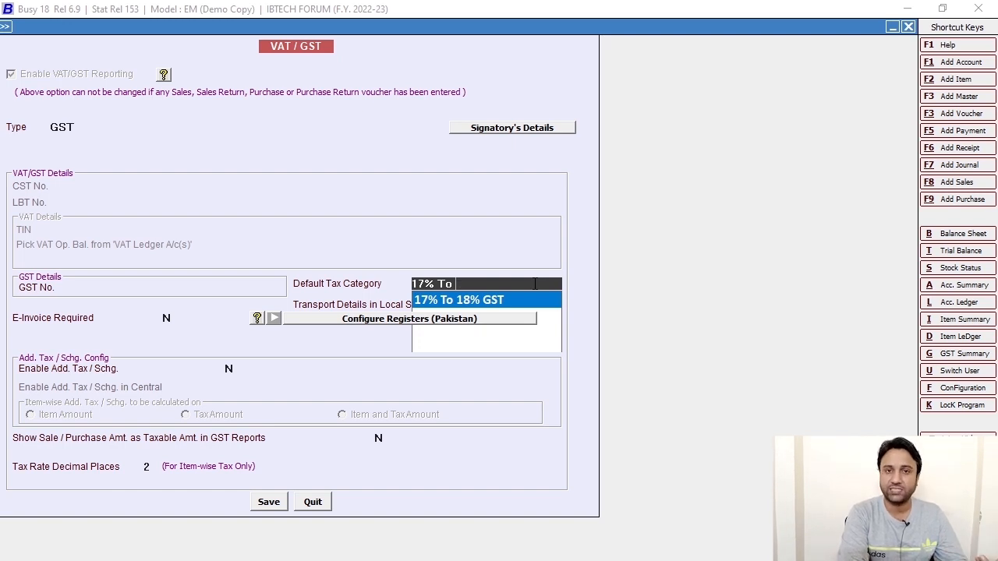
{"action": "key", "text": "BackSpace"}
{"action": "key", "text": "BackSpace"}
{"action": "key", "text": "BackSpace"}
{"action": "key", "text": "BackSpace"}
{"action": "key", "text": "BackSpace"}
{"action": "key", "text": "BackSpace"}
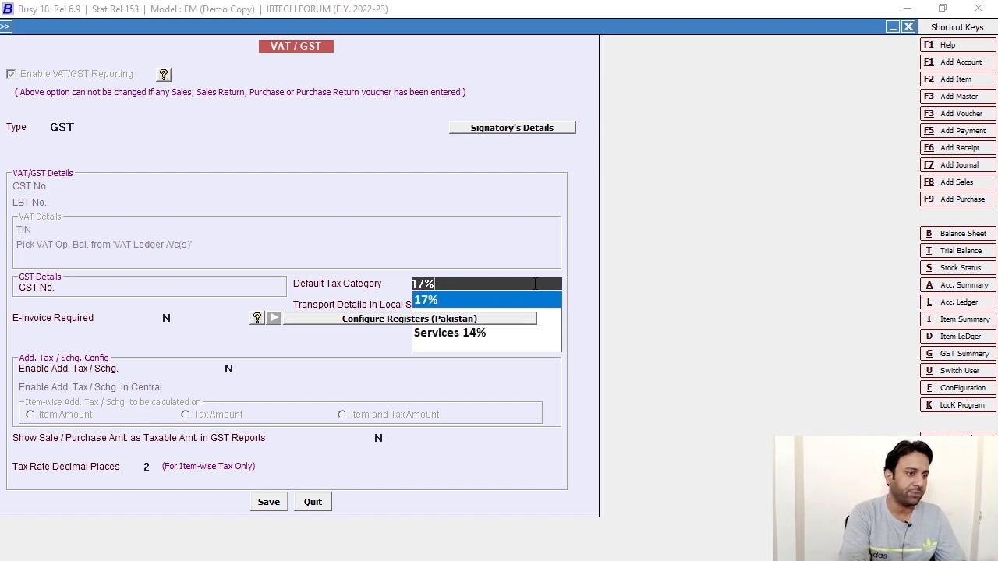
{"action": "type", "text": "no"}
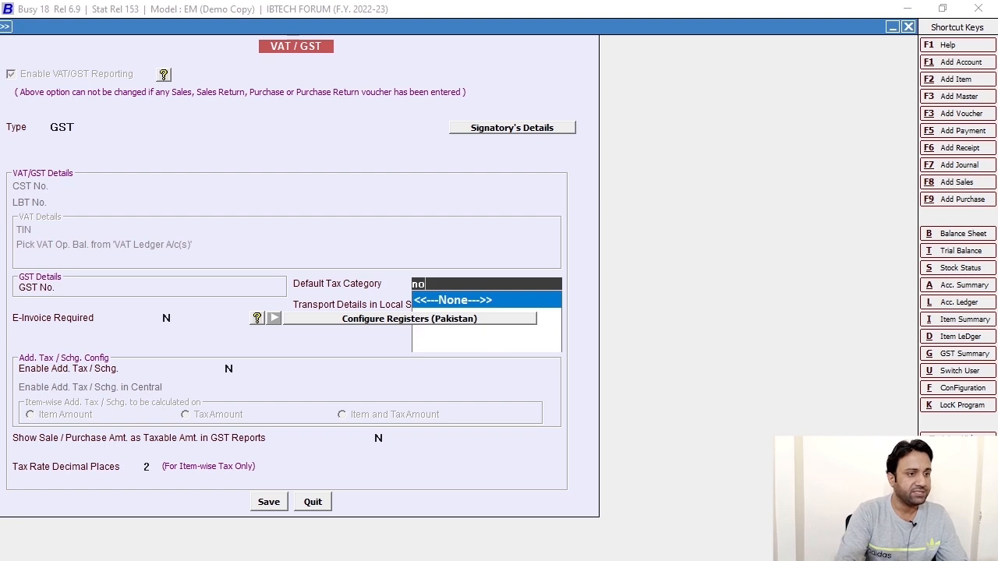
{"action": "key", "text": "Return"}
{"action": "left_click", "coordinate": [277, 501]}
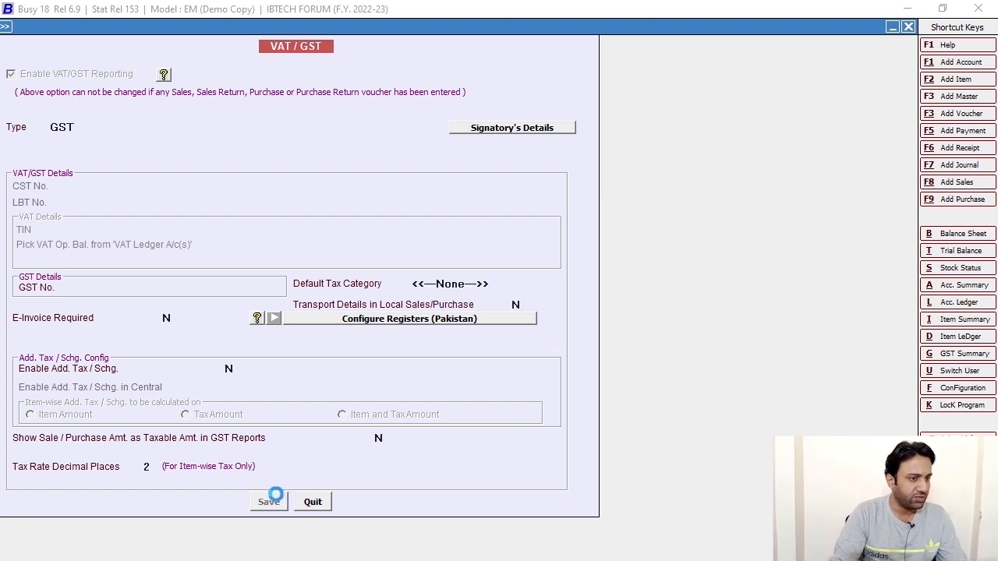
{"action": "key", "text": "Escape"}
{"action": "key", "text": "Escape"}
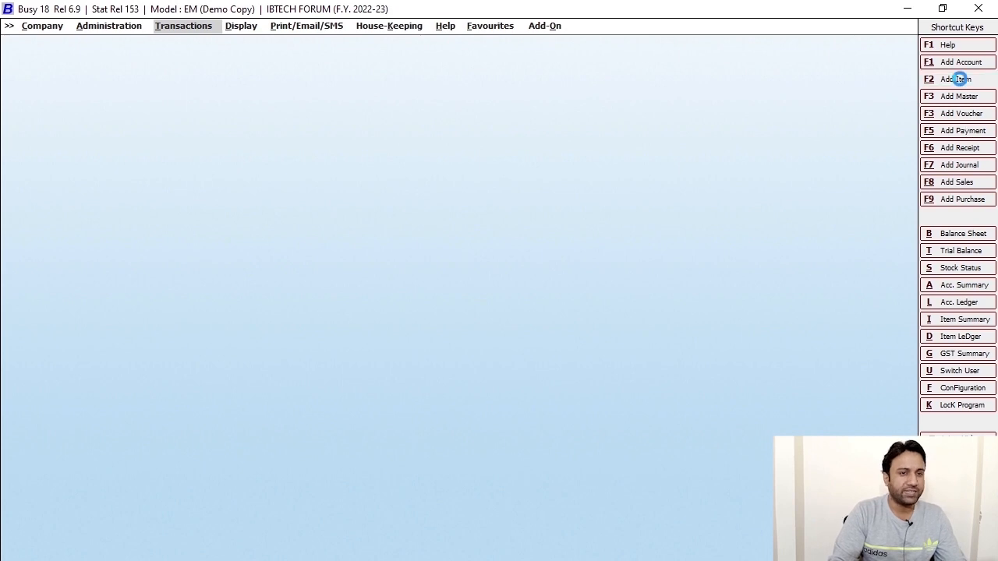
Step: Start a new item master named Computer 7 with the same print name and assign it to the General group
{"action": "left_click", "coordinate": [959, 79]}
{"action": "type", "text": "Computer"}
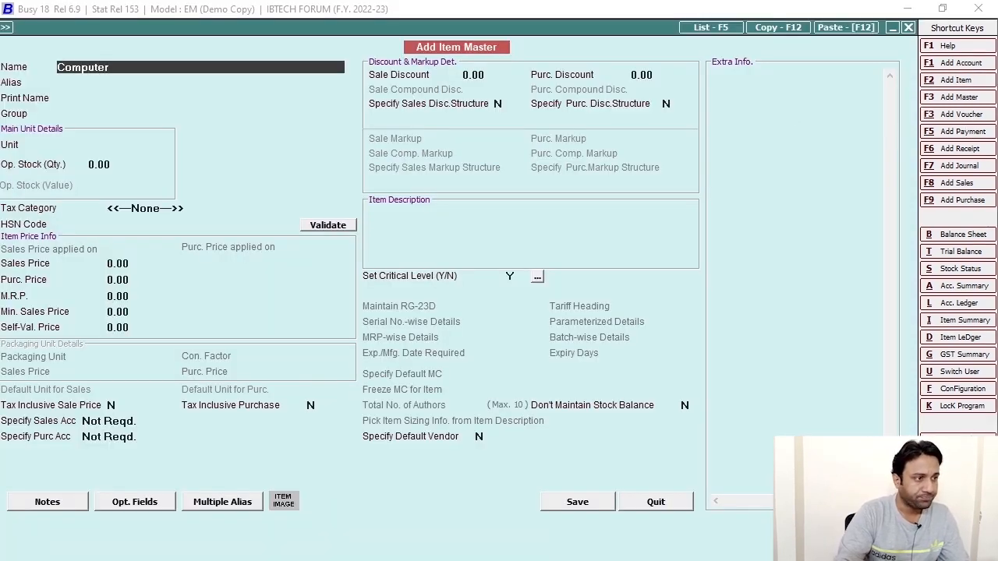
{"action": "type", "text": " 7"}
{"action": "key", "text": "Return"}
{"action": "key", "text": "Return"}
{"action": "key", "text": "Return"}
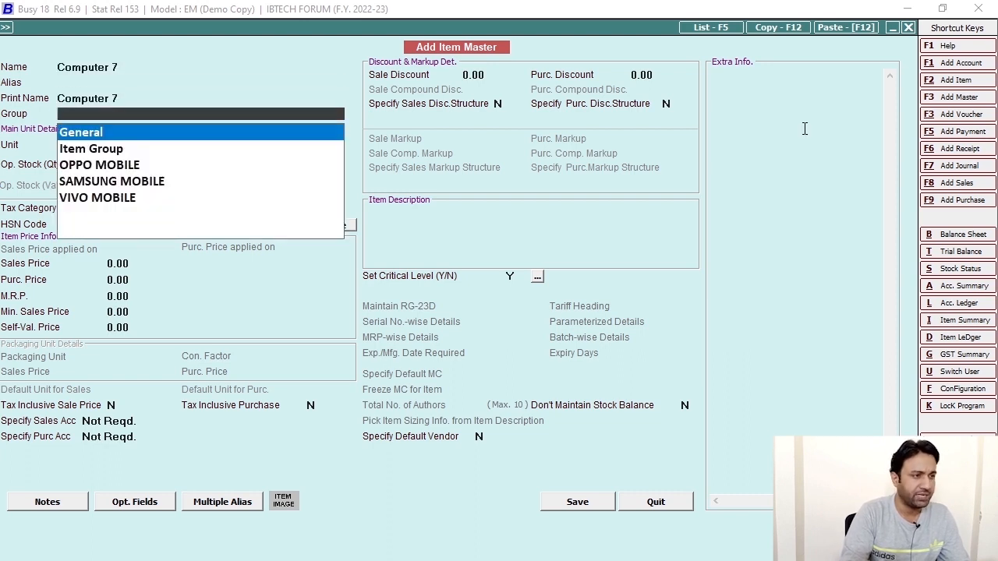
{"action": "key", "text": "Return"}
{"action": "key", "text": "Escape"}
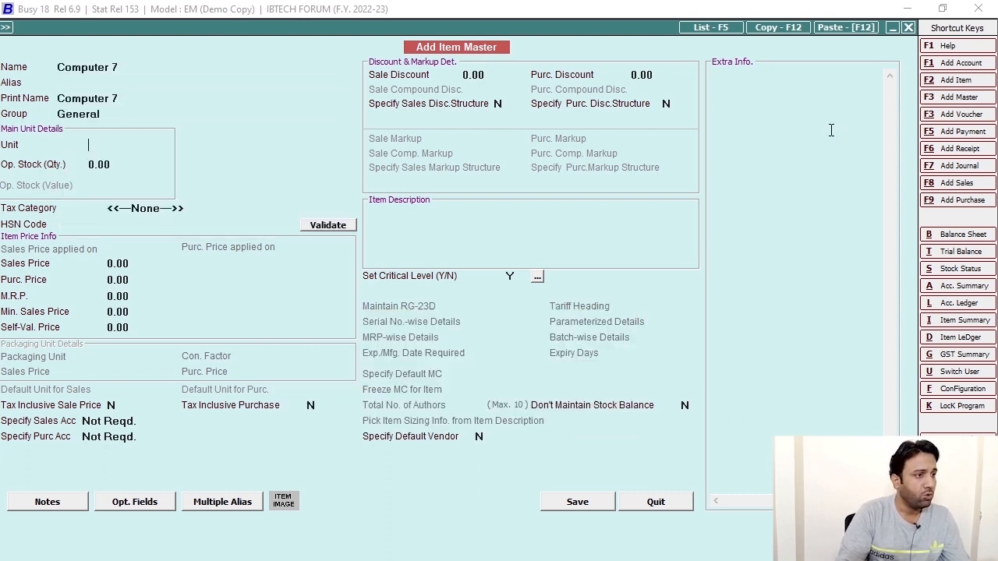
Step: Set the new item's unit to Pcs, leave its tax category at None and save the item
{"action": "type", "text": "pc"}
{"action": "key", "text": "Return"}
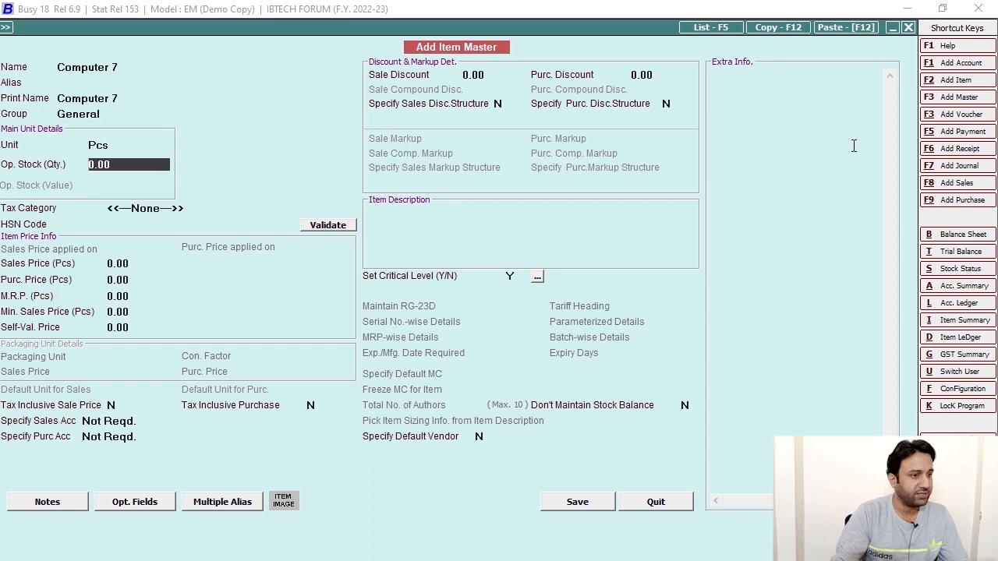
{"action": "left_click", "coordinate": [509, 278]}
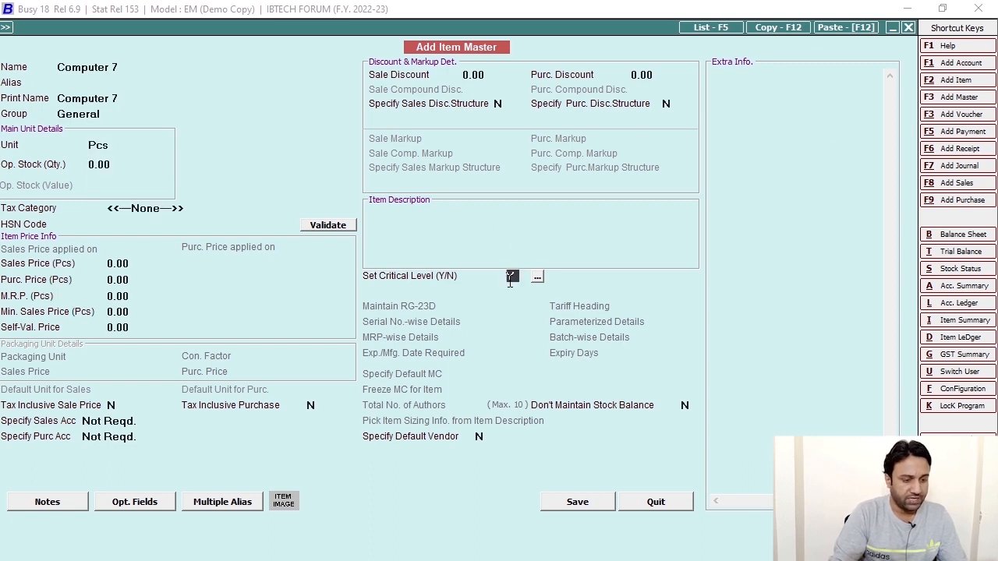
{"action": "left_click", "coordinate": [578, 502]}
Step: Start a new sales voucher in the Main series and set its sale type to Taxable Invoice
{"action": "left_click", "coordinate": [177, 26]}
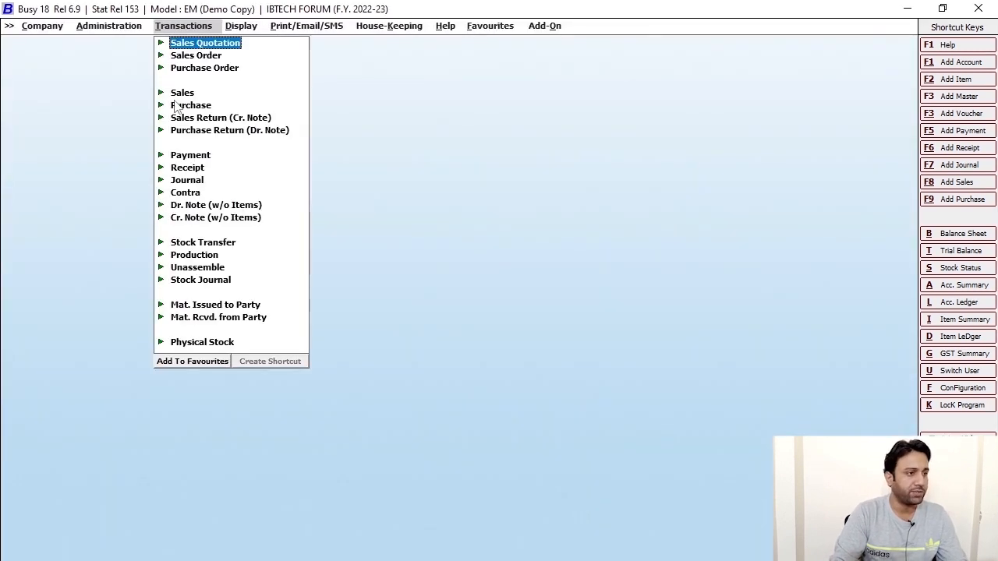
{"action": "left_click", "coordinate": [178, 105]}
{"action": "left_click", "coordinate": [177, 101]}
{"action": "left_click", "coordinate": [182, 93]}
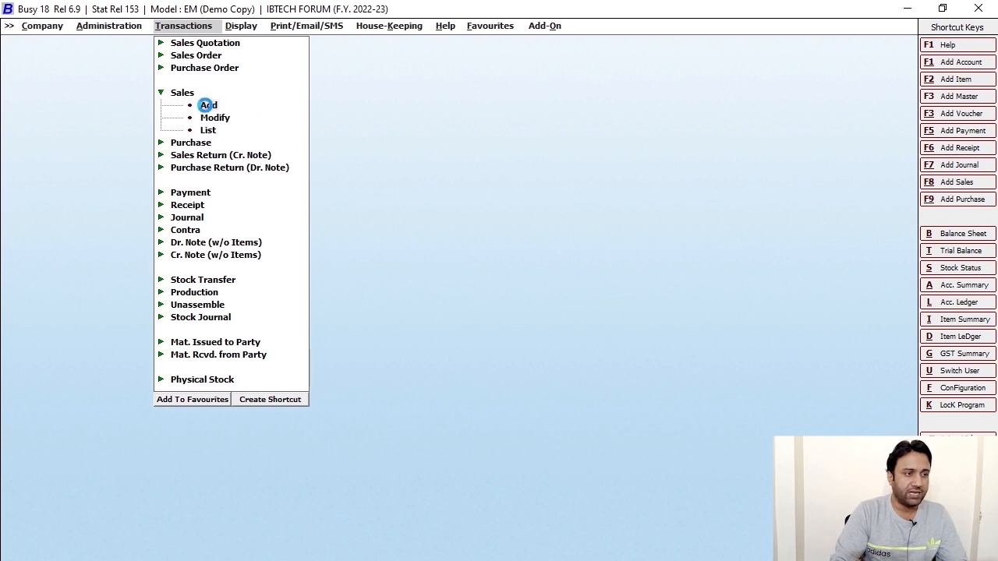
{"action": "left_click", "coordinate": [204, 105]}
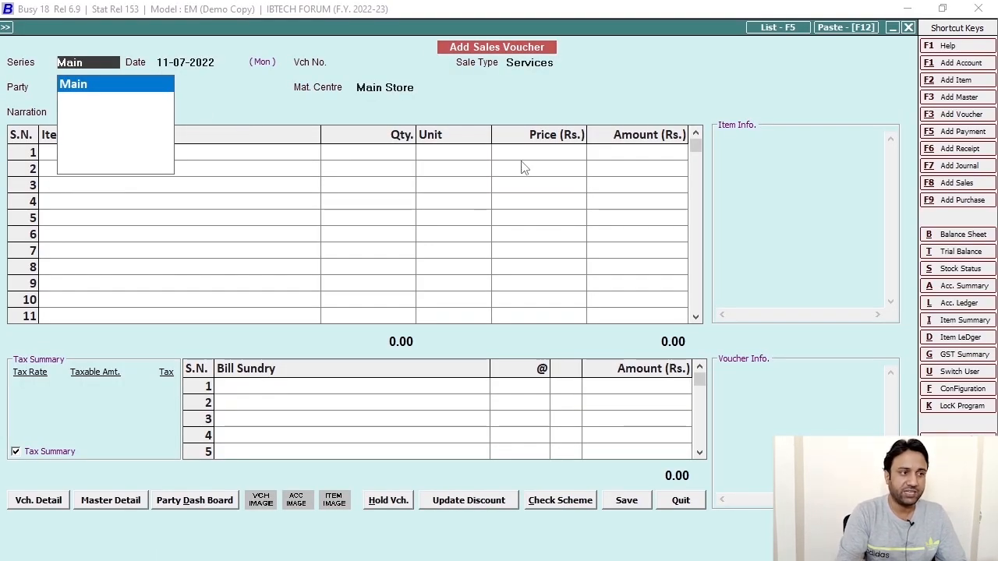
{"action": "key", "text": "Return"}
{"action": "key", "text": "Return"}
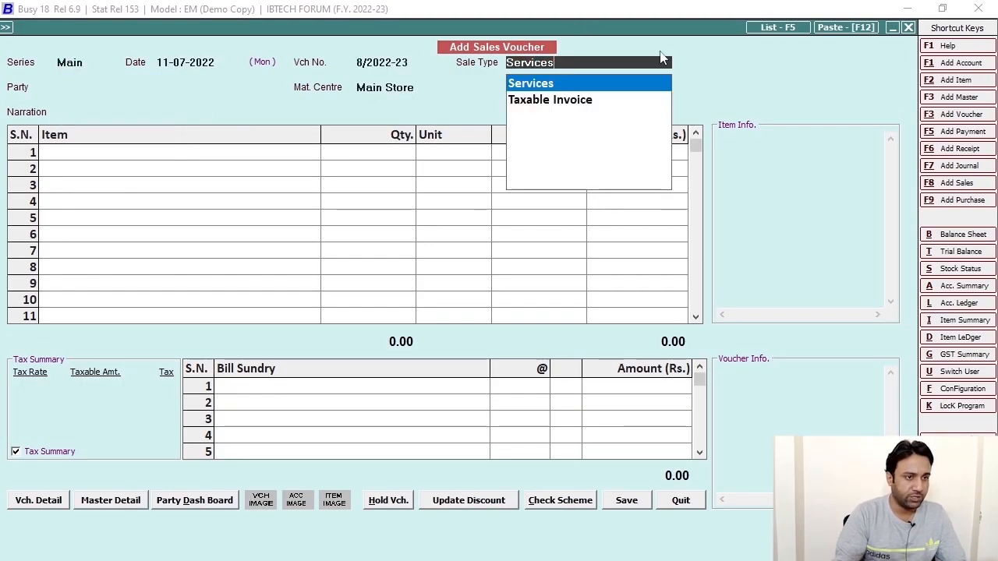
{"action": "key", "text": "Down"}
{"action": "key", "text": "Return"}
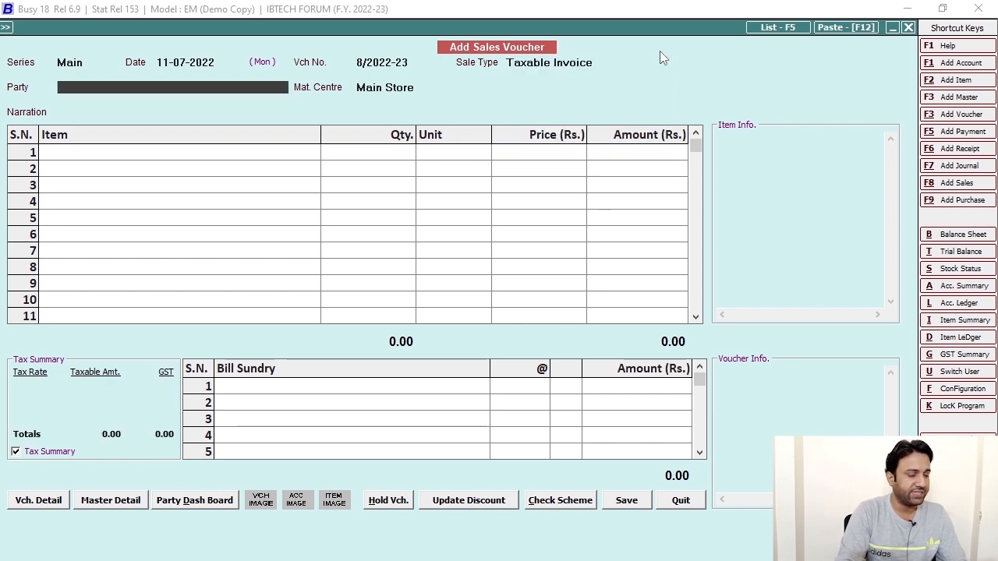
Step: Choose the customer as the party, keep Main Store as the material centre and leave the narration empty
{"action": "key", "text": "Return"}
{"action": "key", "text": "Return"}
{"action": "key", "text": "Return"}
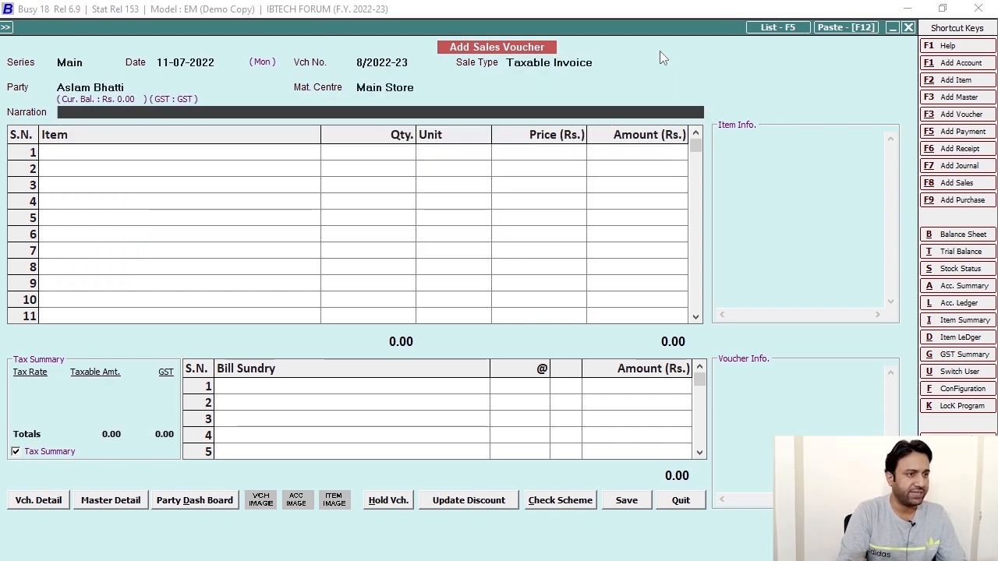
{"action": "key", "text": "Return"}
Step: Enter 2 pcs of the item Computer 7 at a price of 50,000, allowing negative stock
{"action": "type", "text": "comp"}
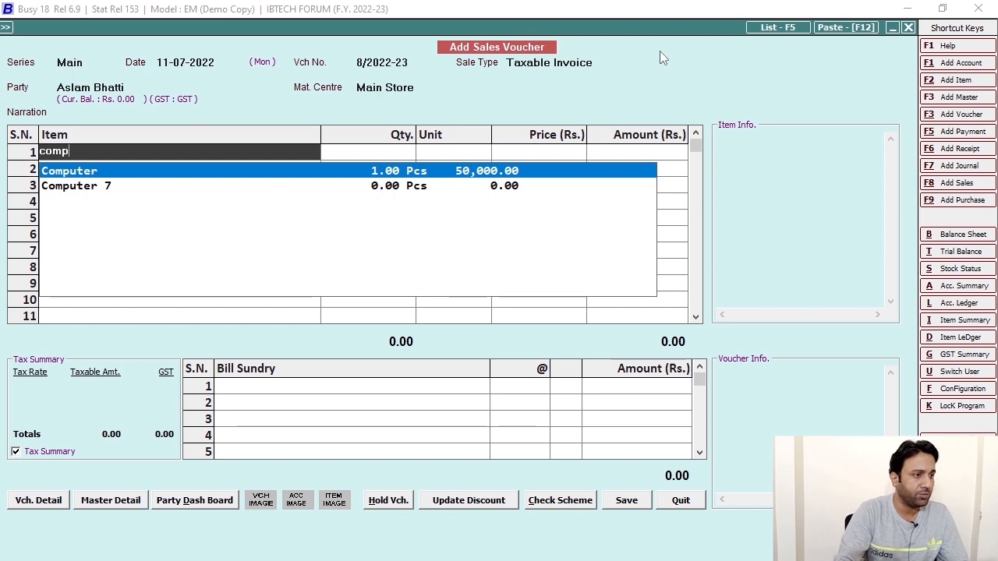
{"action": "key", "text": "Down"}
{"action": "key", "text": "Return"}
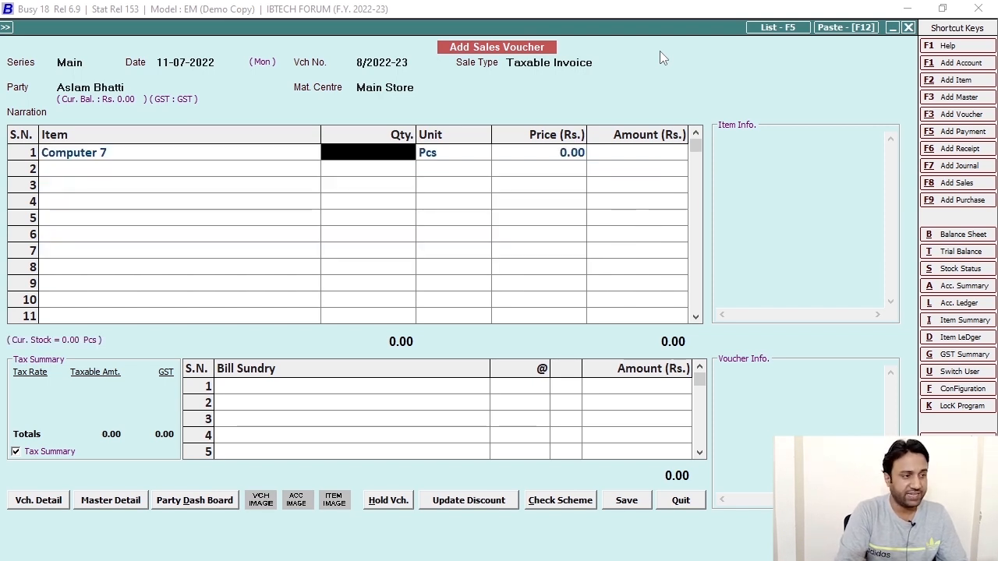
{"action": "type", "text": "2"}
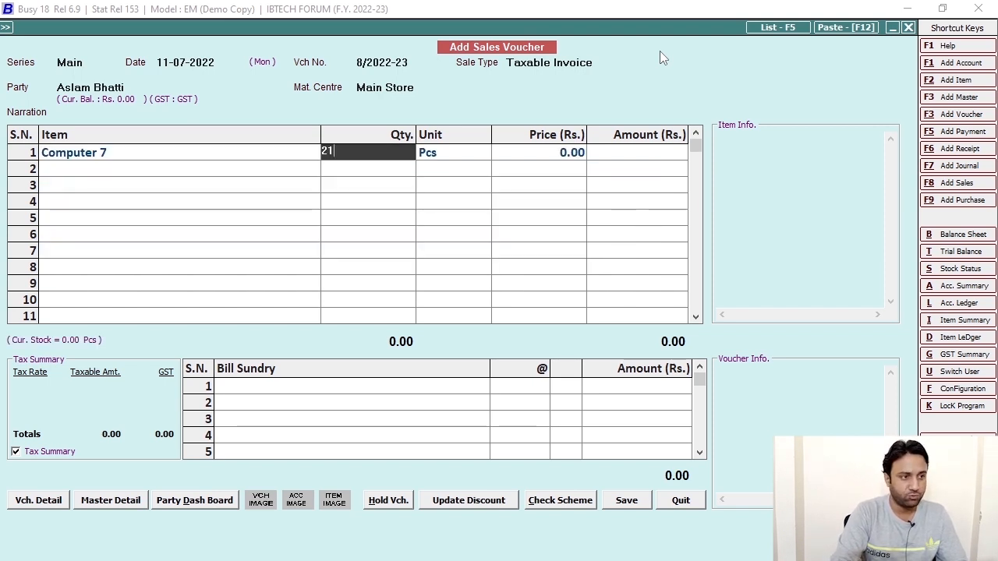
{"action": "key", "text": "Return"}
{"action": "key", "text": "Left"}
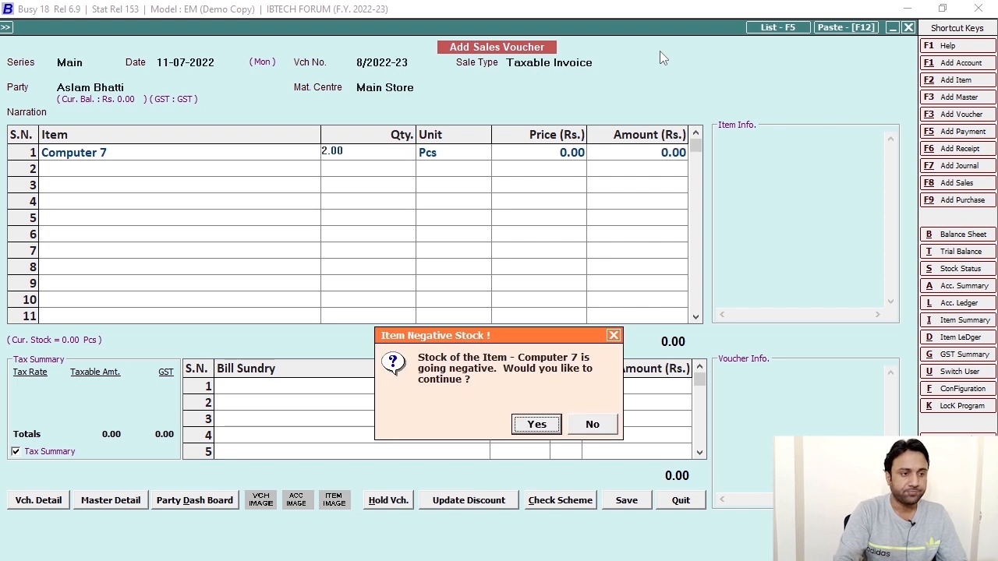
{"action": "key", "text": "Return"}
{"action": "type", "text": "50,0"}
{"action": "type", "text": "000"}
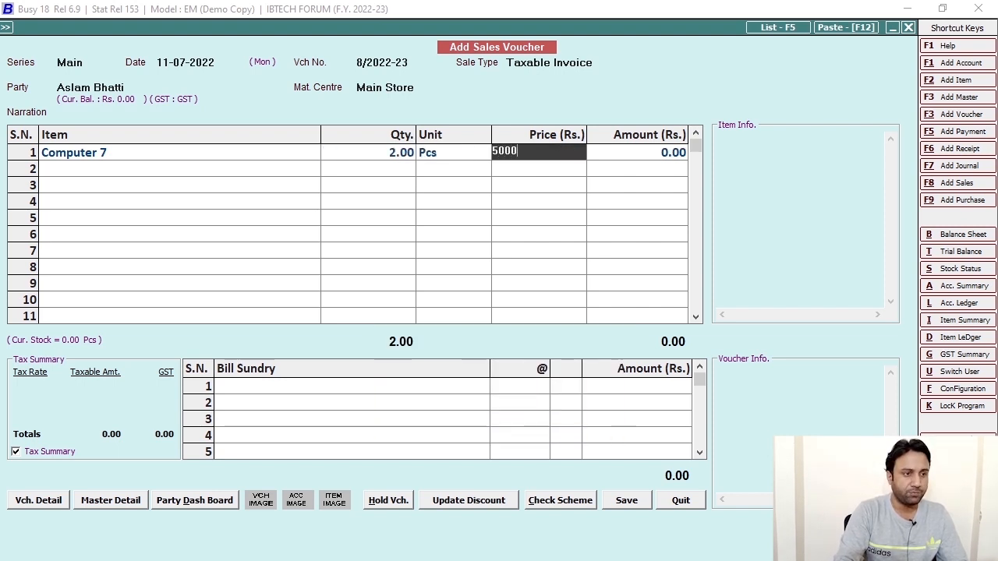
{"action": "key", "text": "Return"}
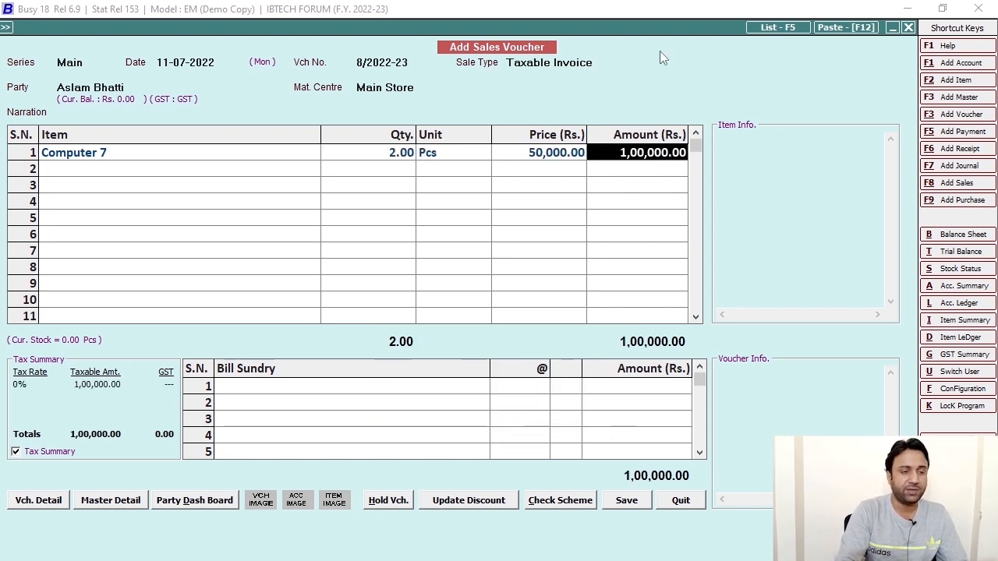
Step: Set the item-wise GST of Computer 7 to 18% and accept it for the voucher line
{"action": "key", "text": "Return"}
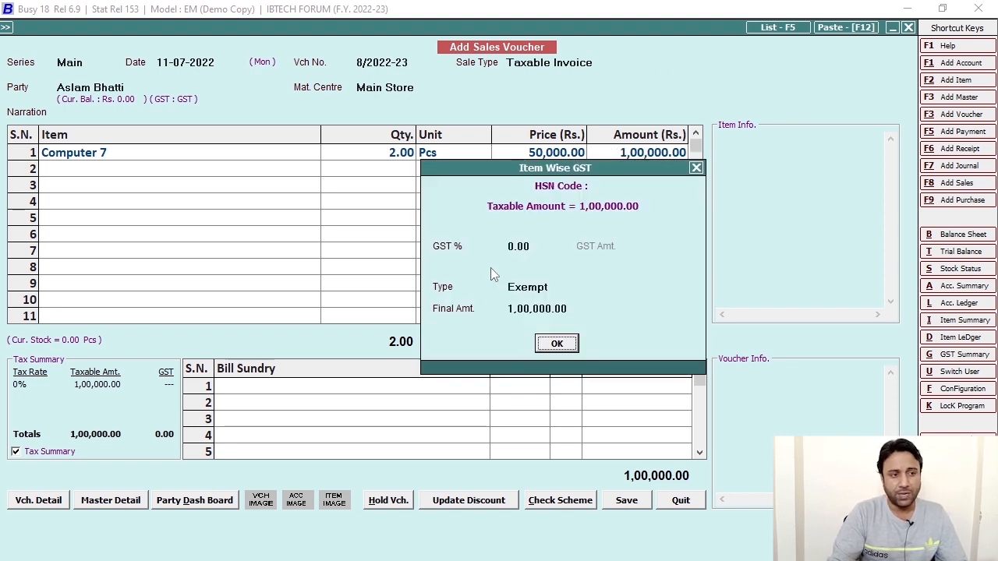
{"action": "left_click", "coordinate": [547, 248]}
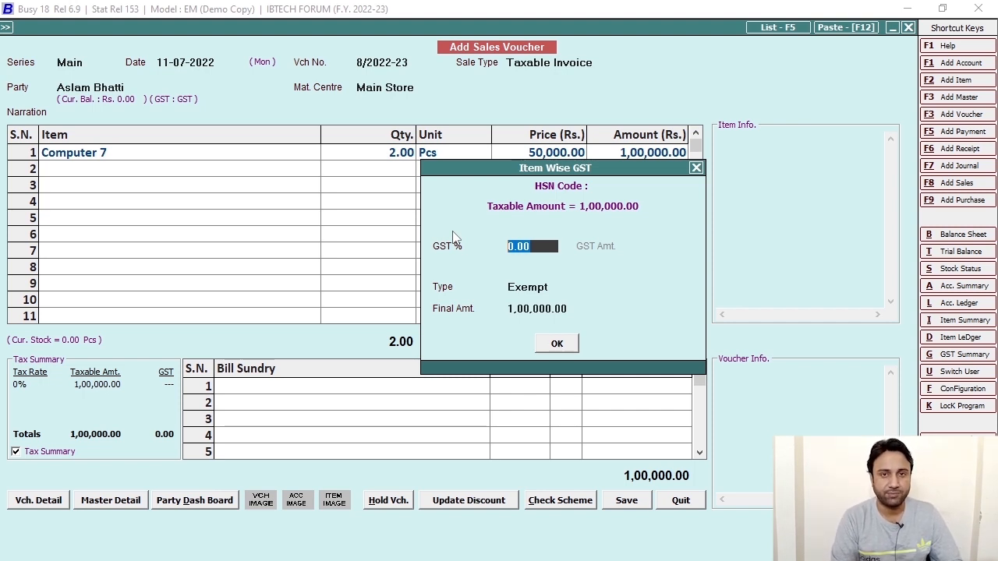
{"action": "type", "text": "18"}
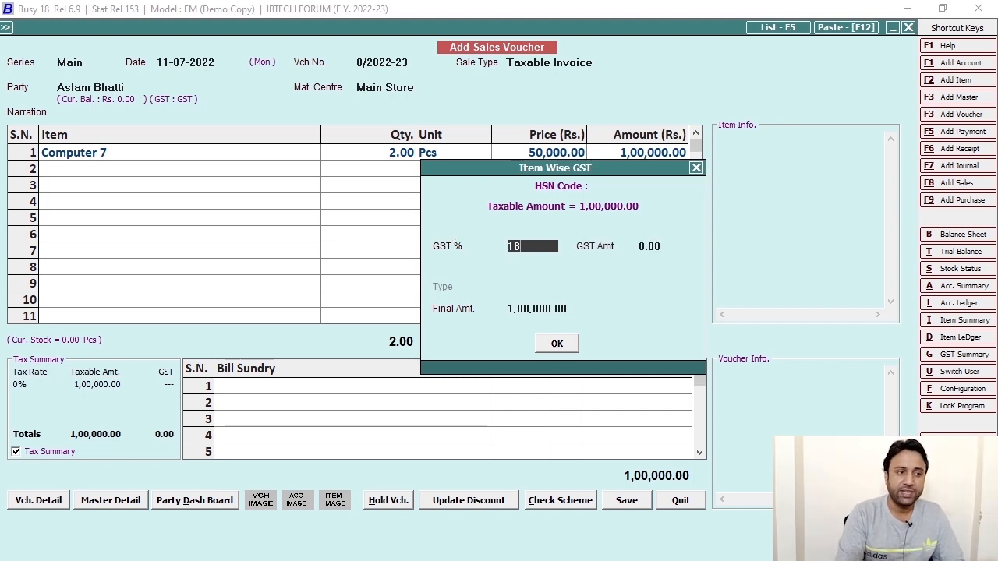
{"action": "key", "text": "Return"}
{"action": "key", "text": "Return"}
{"action": "key", "text": "Return"}
{"action": "key", "text": "Return"}
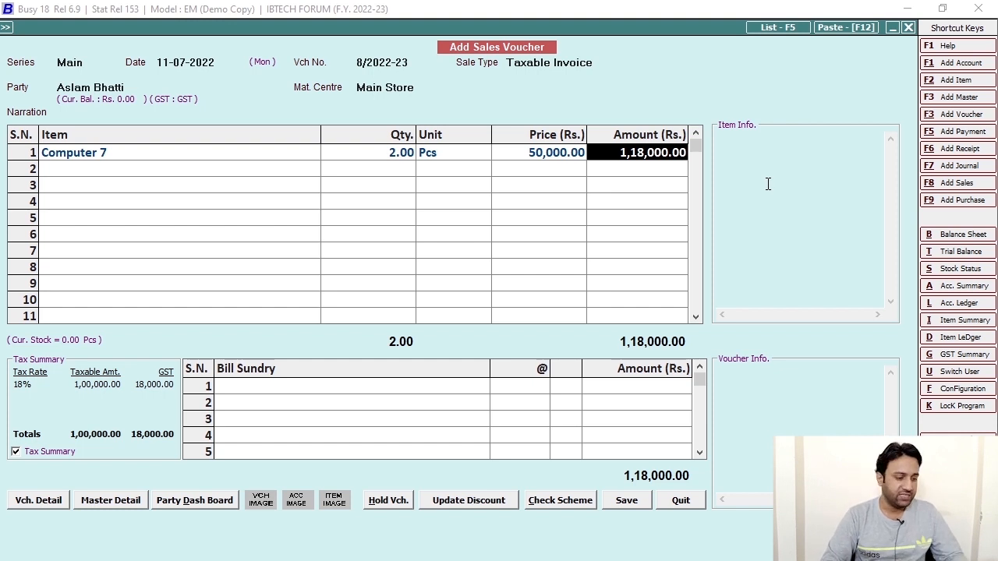
Step: Quit the sales voucher for Computer 7 without saving and go back to the main screen
{"action": "key", "text": "Escape"}
{"action": "key", "text": "Escape"}
{"action": "key", "text": "Escape"}
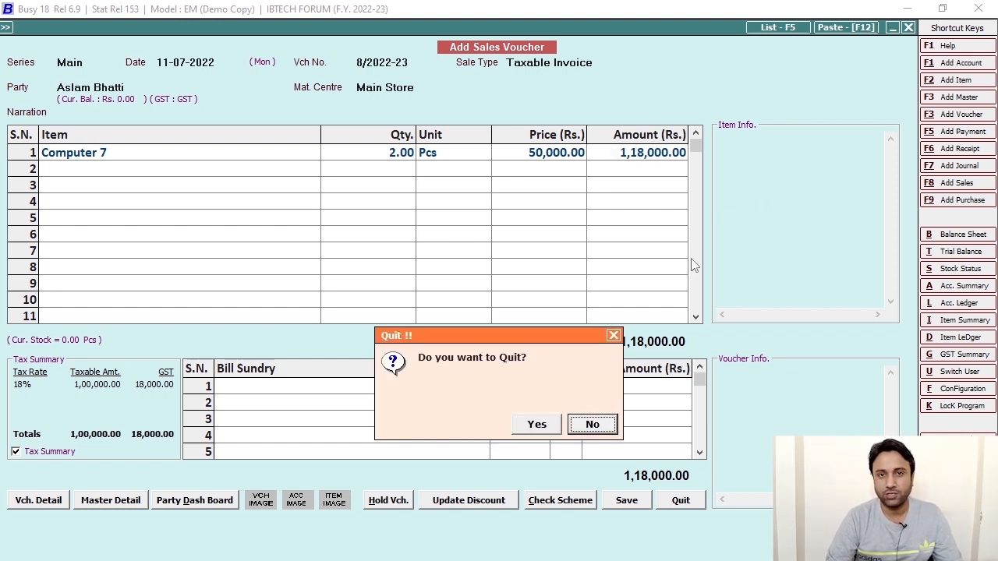
{"action": "left_click", "coordinate": [533, 424]}
{"action": "key", "text": "Escape"}
{"action": "key", "text": "Escape"}
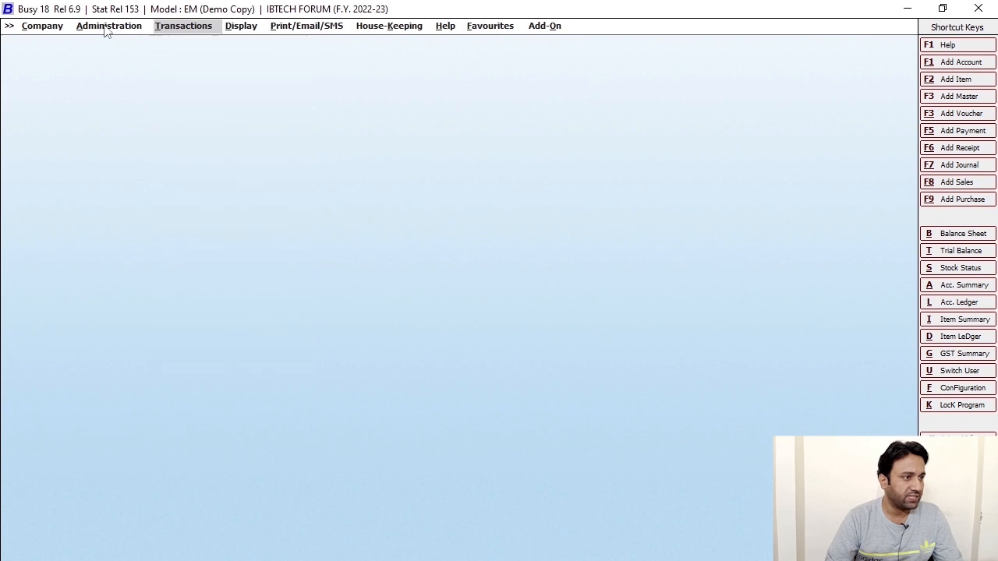
Step: Open the Taxable Invoice sale type for modification, review its taxation settings and quit without changing it
{"action": "left_click", "coordinate": [107, 29]}
{"action": "left_click", "coordinate": [117, 43]}
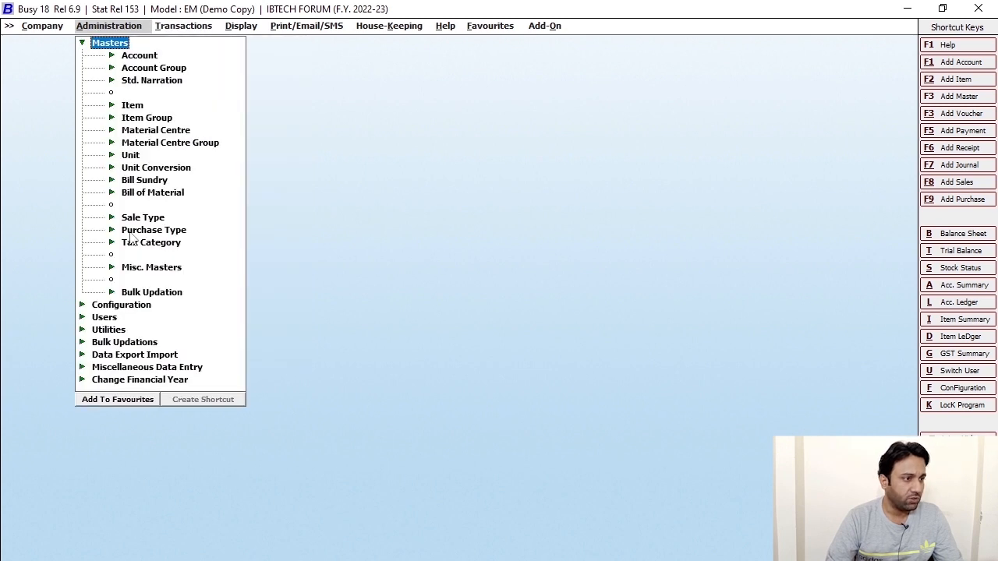
{"action": "left_click", "coordinate": [153, 222]}
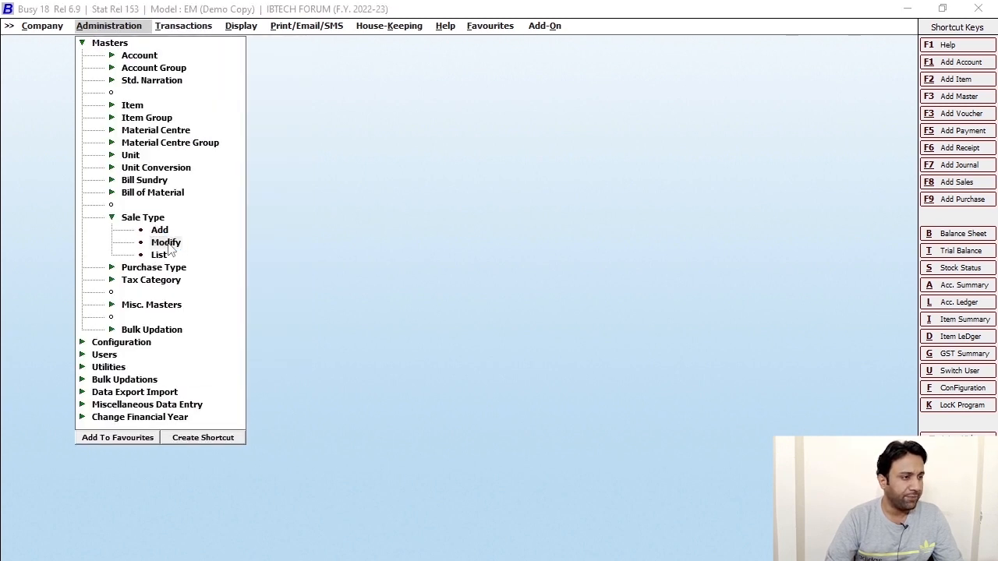
{"action": "left_click", "coordinate": [166, 243]}
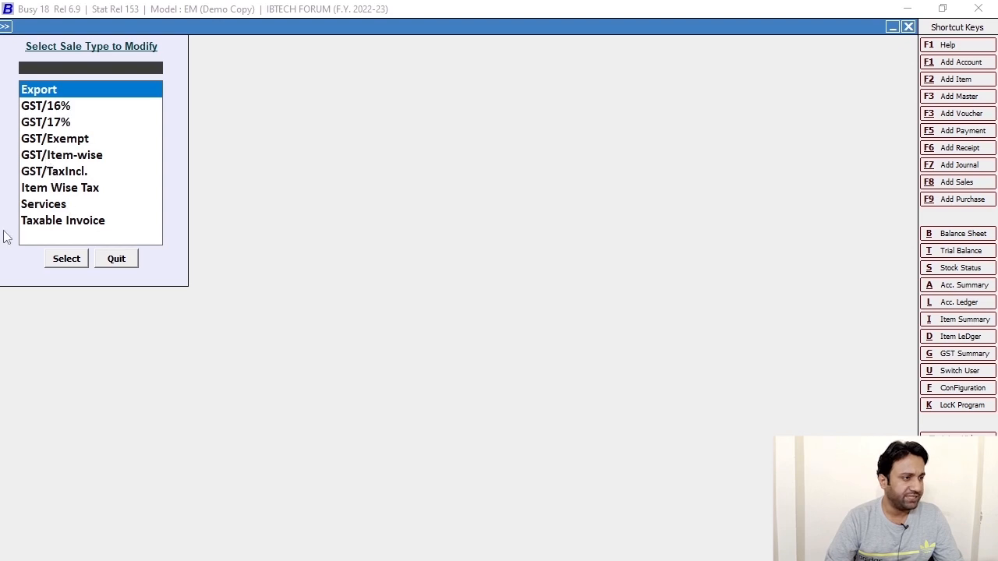
{"action": "left_click", "coordinate": [83, 226]}
{"action": "left_click", "coordinate": [68, 260]}
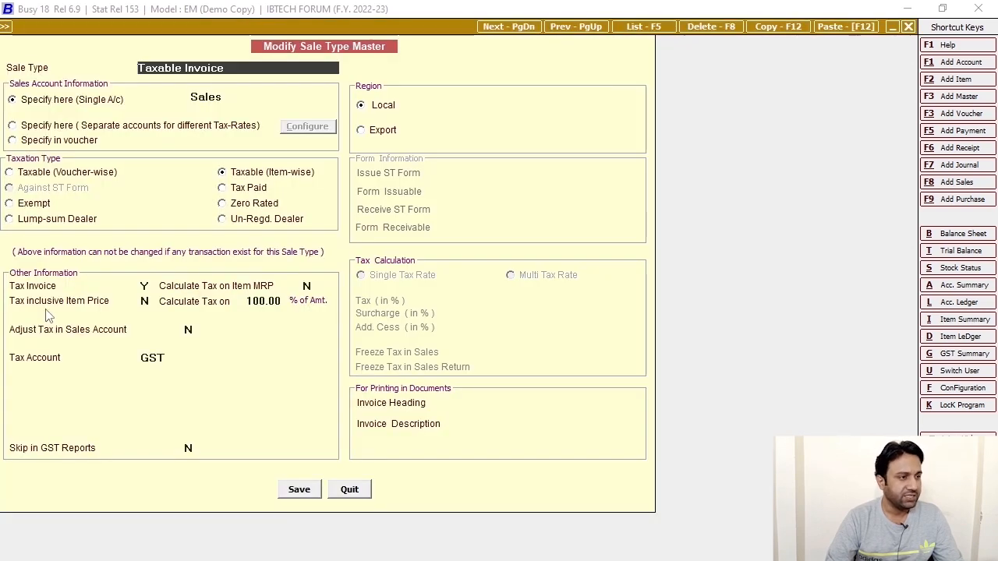
{"action": "key", "text": "Escape"}
{"action": "key", "text": "Escape"}
Step: Start a new sale type master and name it GST
{"action": "left_click", "coordinate": [161, 231]}
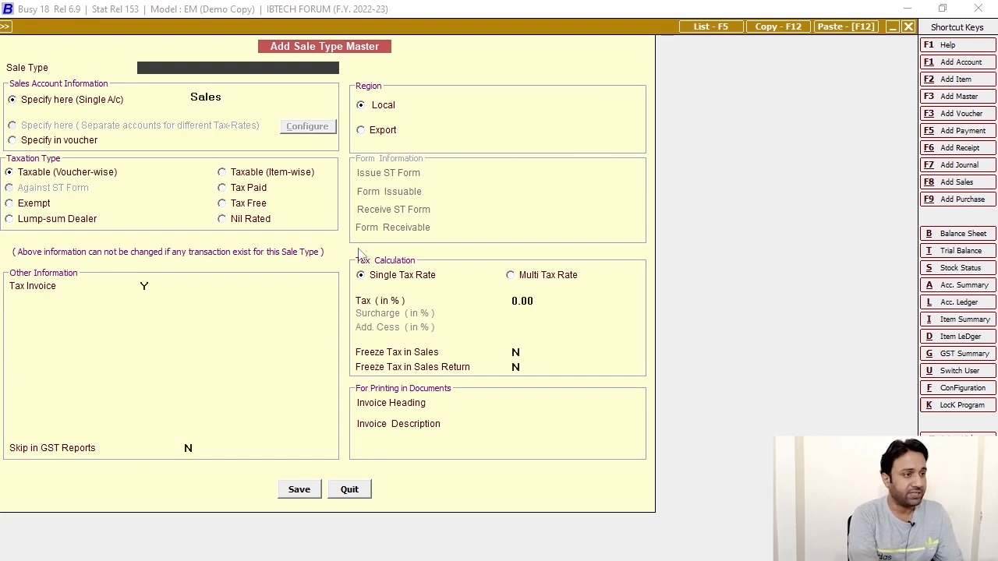
{"action": "type", "text": "gs"}
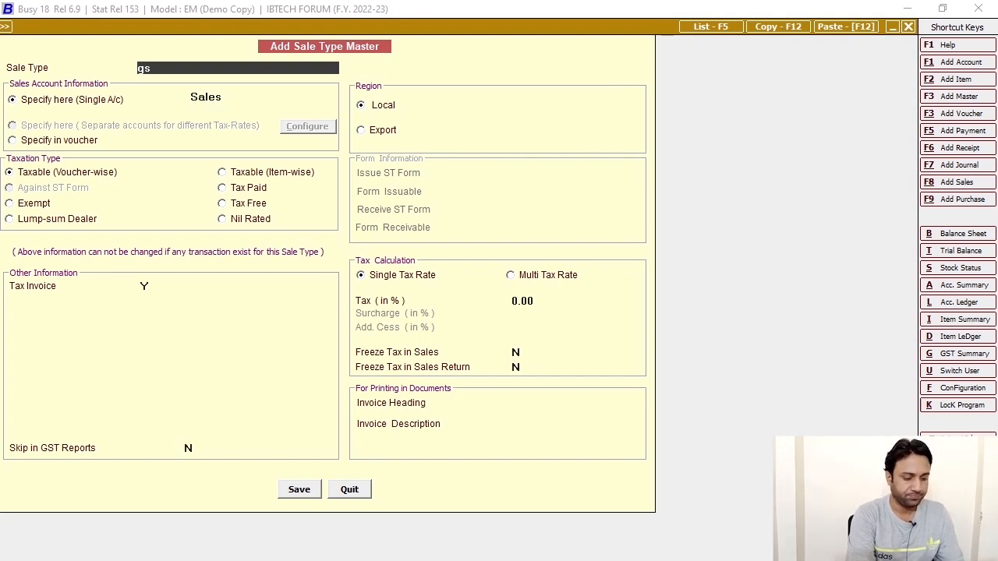
{"action": "key", "text": "BackSpace"}
{"action": "key", "text": "BackSpace"}
{"action": "type", "text": "gst"}
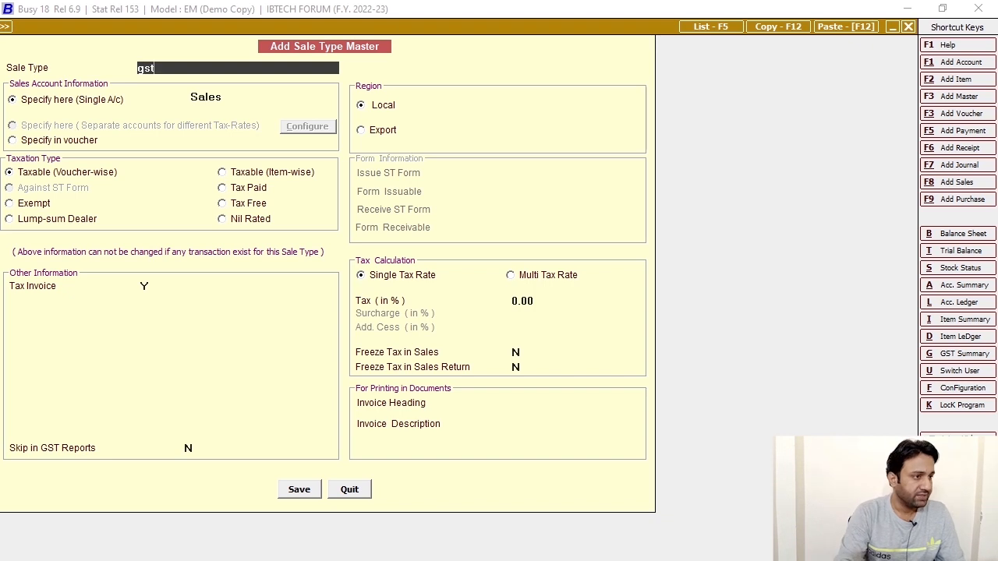
{"action": "key", "text": "BackSpace"}
{"action": "key", "text": "BackSpace"}
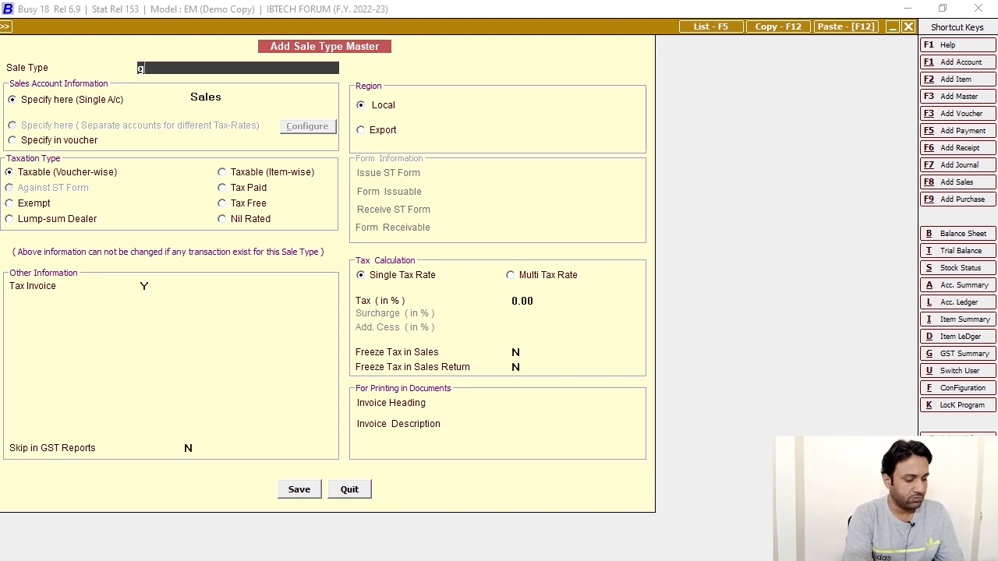
{"action": "key", "text": "BackSpace"}
{"action": "type", "text": "gst"}
{"action": "key", "text": "Return"}
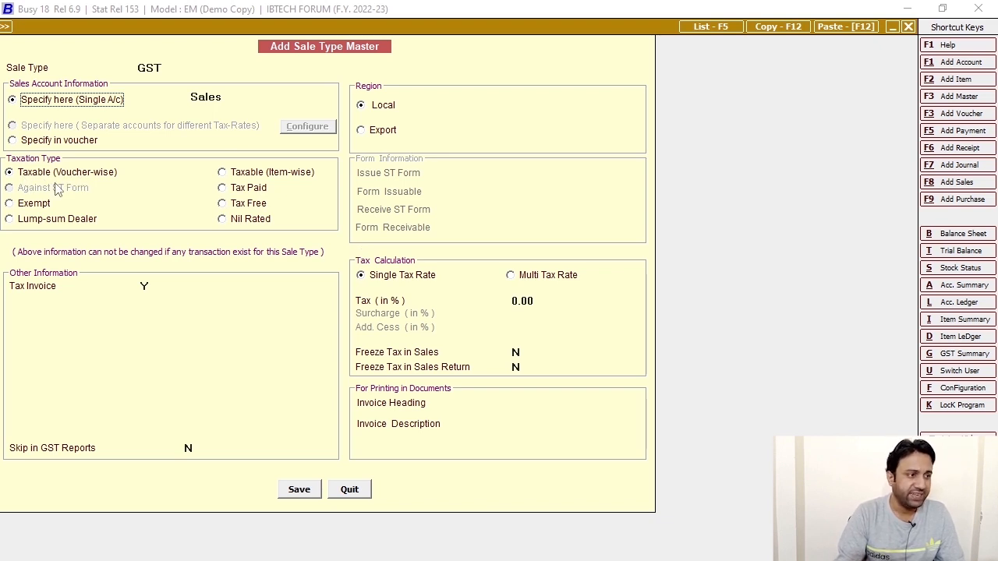
Step: Set the GST sale type to voucher-wise taxation with a single tax rate of 18%, save it and leave the sale type form
{"action": "left_click", "coordinate": [225, 174]}
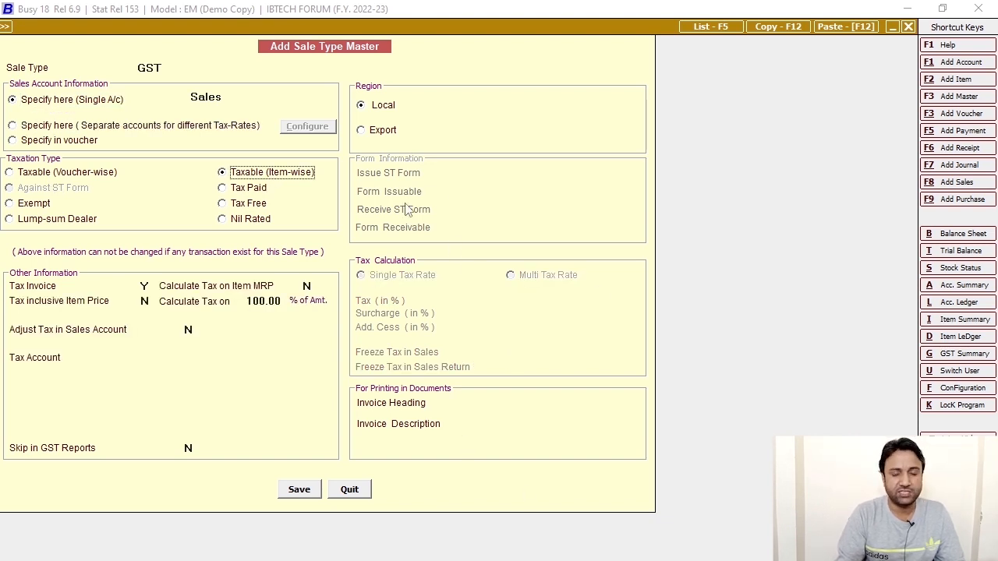
{"action": "left_click", "coordinate": [10, 174]}
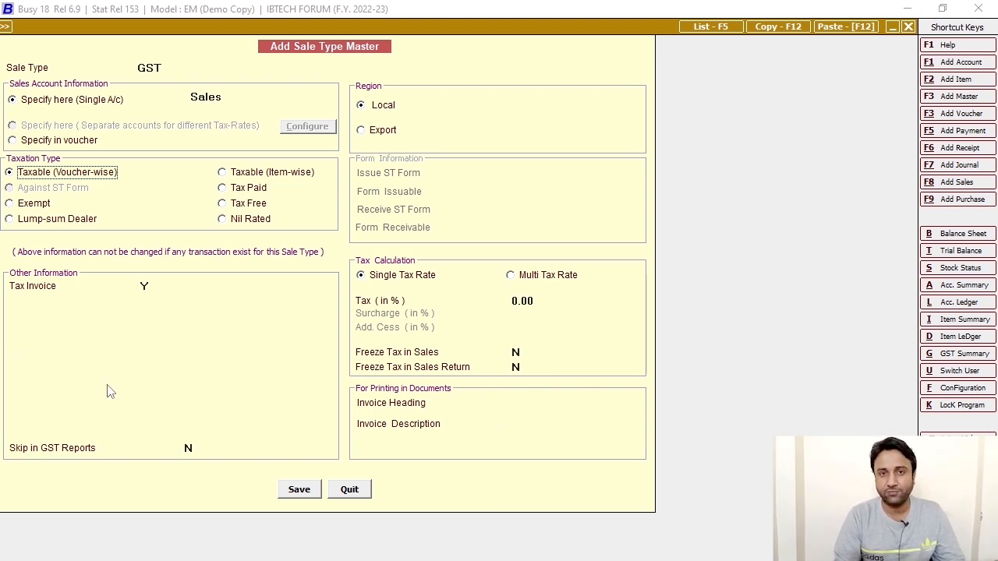
{"action": "left_click", "coordinate": [534, 301]}
{"action": "type", "text": "18"}
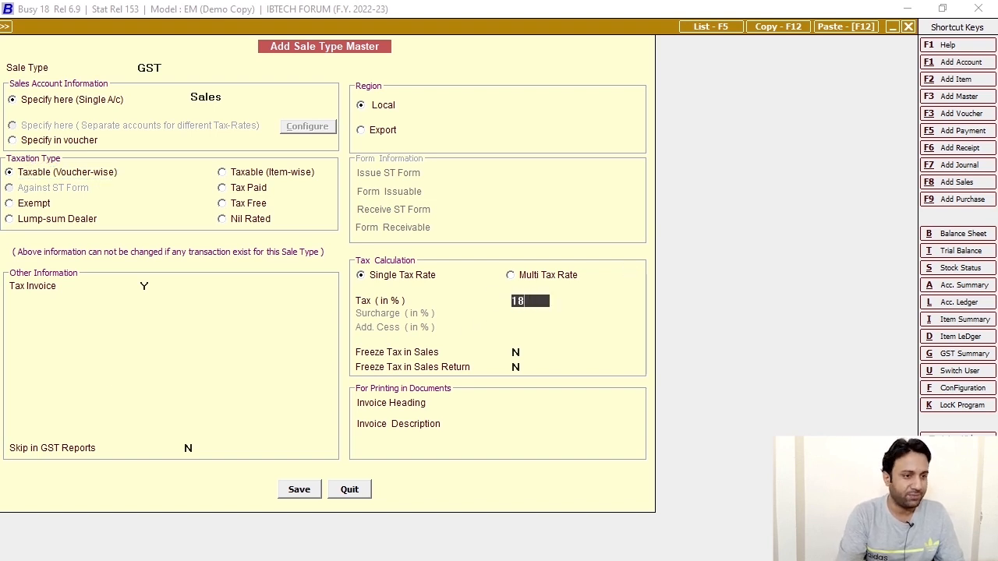
{"action": "key", "text": "Return"}
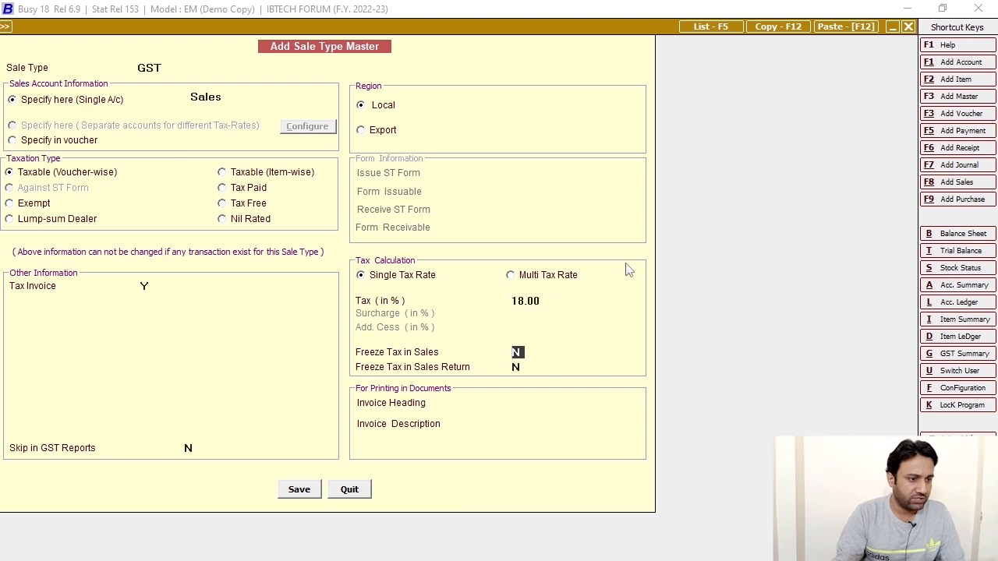
{"action": "key", "text": "Return"}
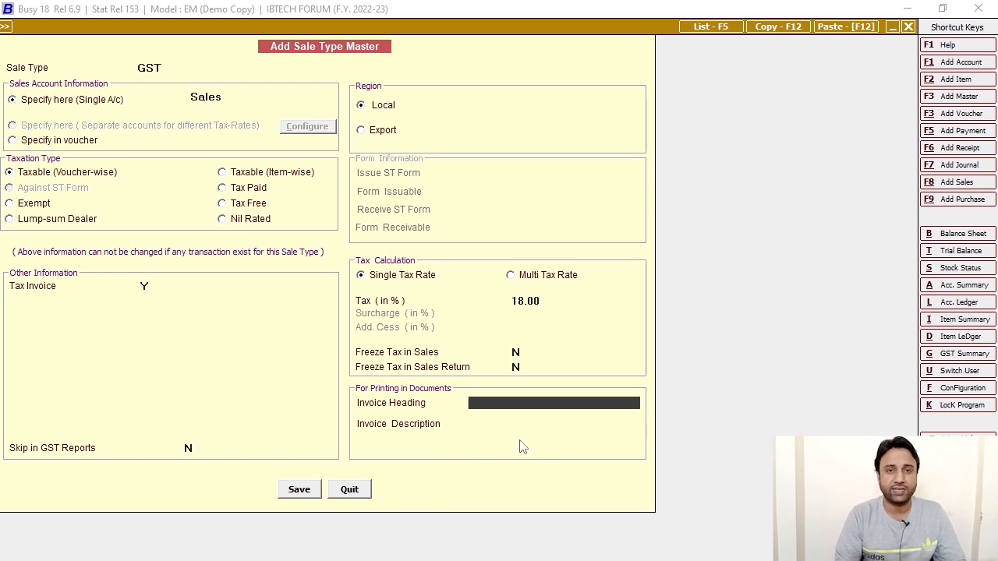
{"action": "left_click", "coordinate": [303, 490]}
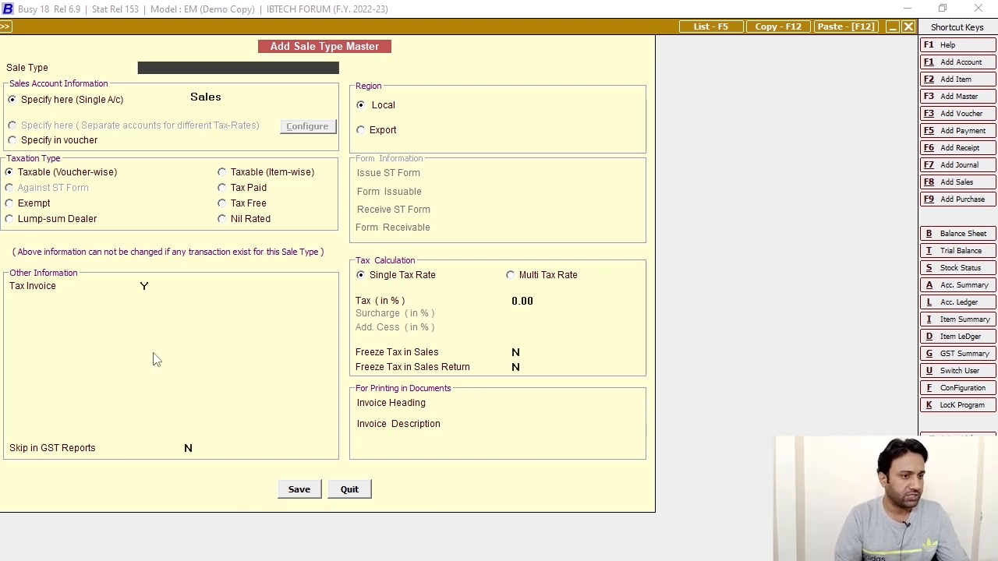
{"action": "key", "text": "Escape"}
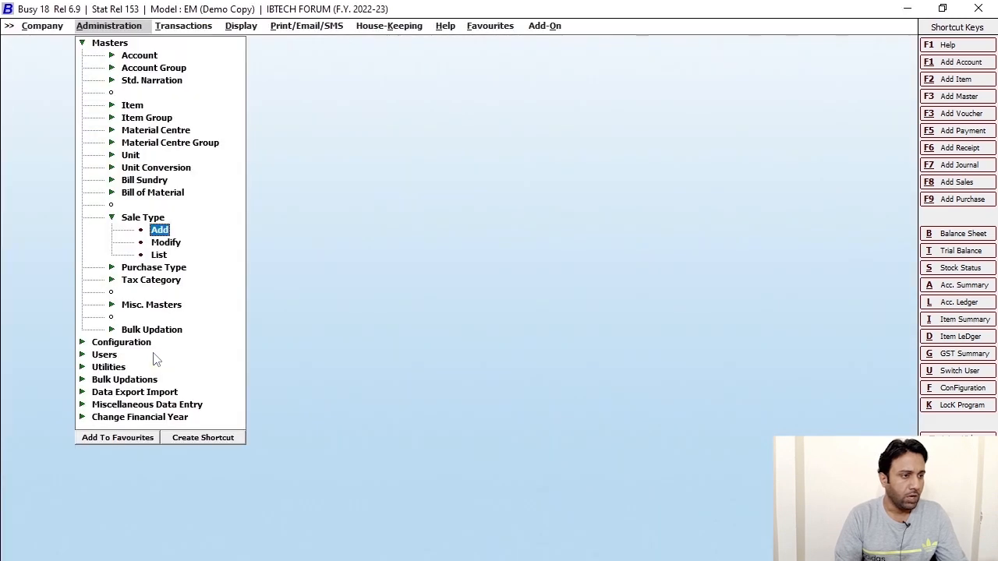
{"action": "key", "text": "Escape"}
{"action": "key", "text": "Escape"}
Step: Start a new sales voucher in the Main series dated 11-07-2022 with the sale type GST
{"action": "left_click", "coordinate": [181, 28]}
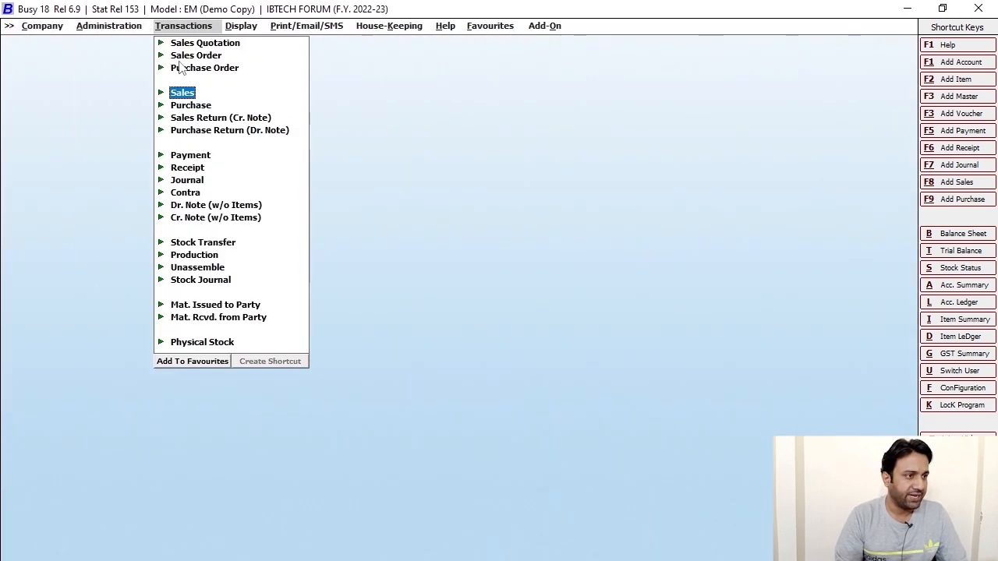
{"action": "left_click", "coordinate": [185, 93]}
{"action": "left_click", "coordinate": [185, 105]}
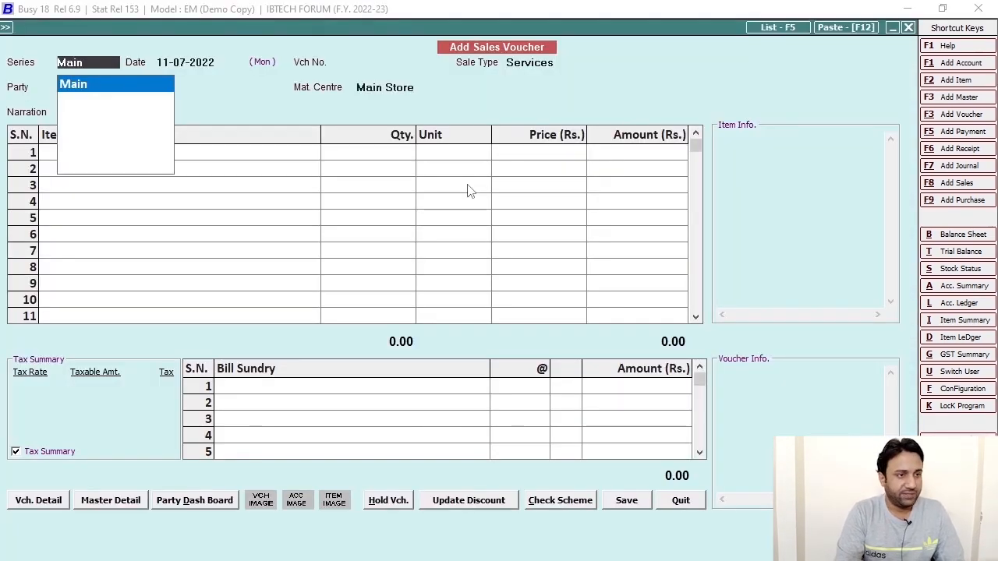
{"action": "key", "text": "Return"}
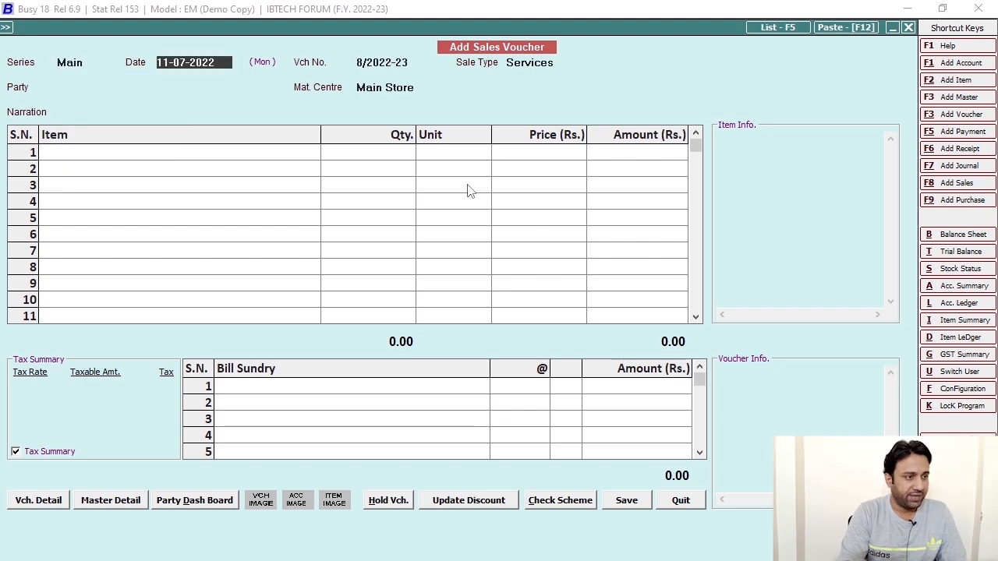
{"action": "key", "text": "Return"}
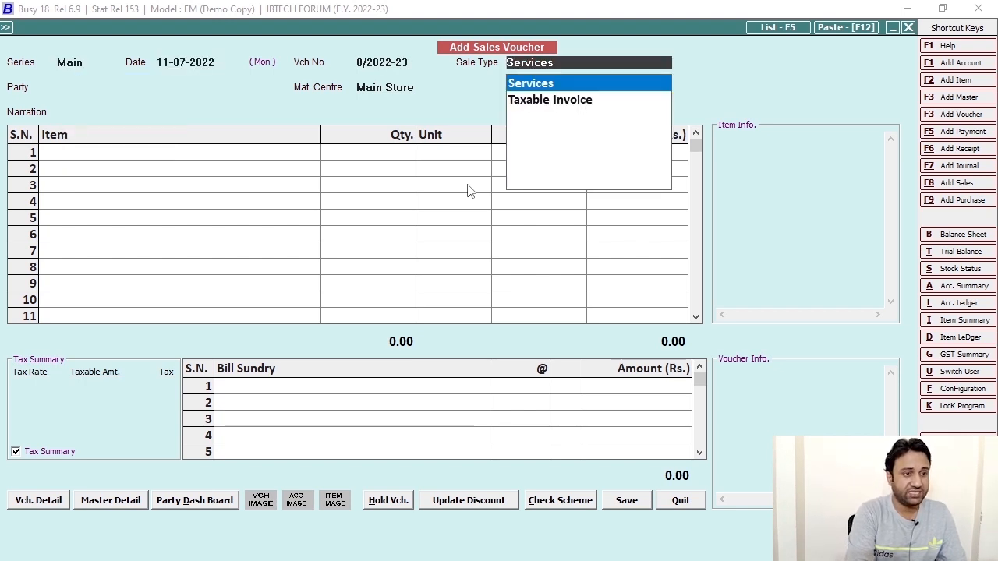
{"action": "left_click_drag", "start_coordinate": [567, 64], "coordinate": [340, 22]}
{"action": "key", "text": "BackSpace"}
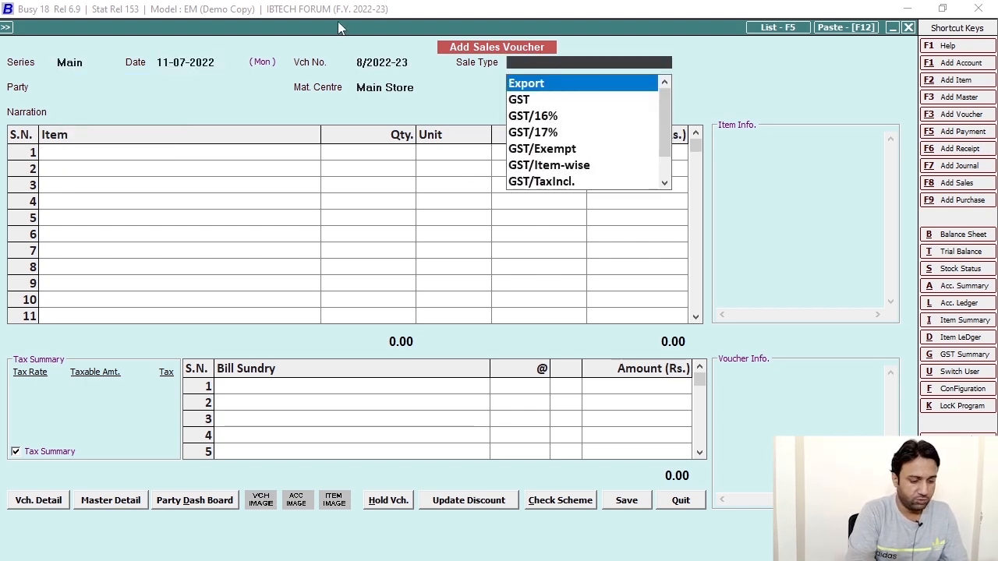
{"action": "type", "text": "GST"}
{"action": "key", "text": "Return"}
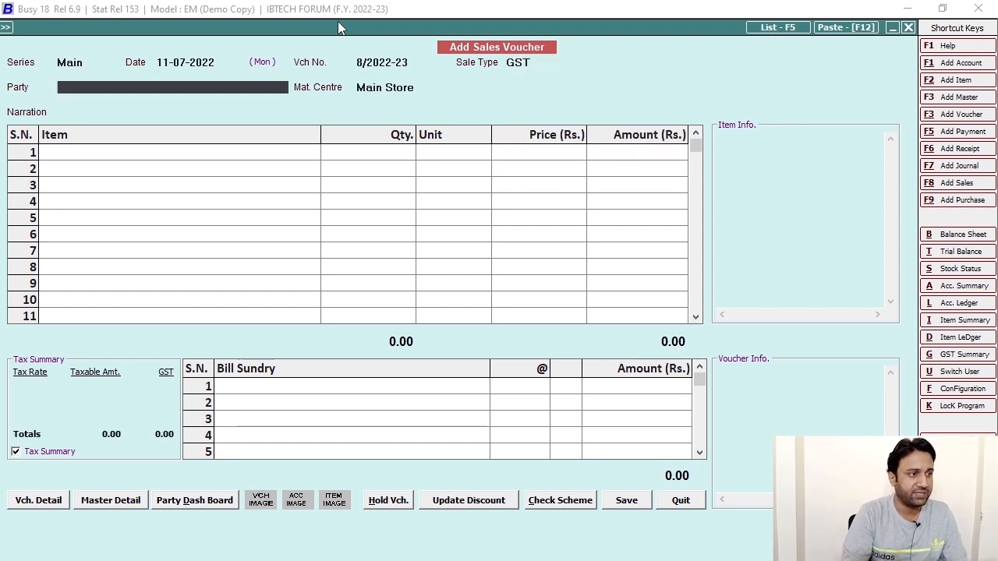
Step: Choose the customer as the voucher's party and leave the narration empty
{"action": "key", "text": "Return"}
{"action": "key", "text": "Return"}
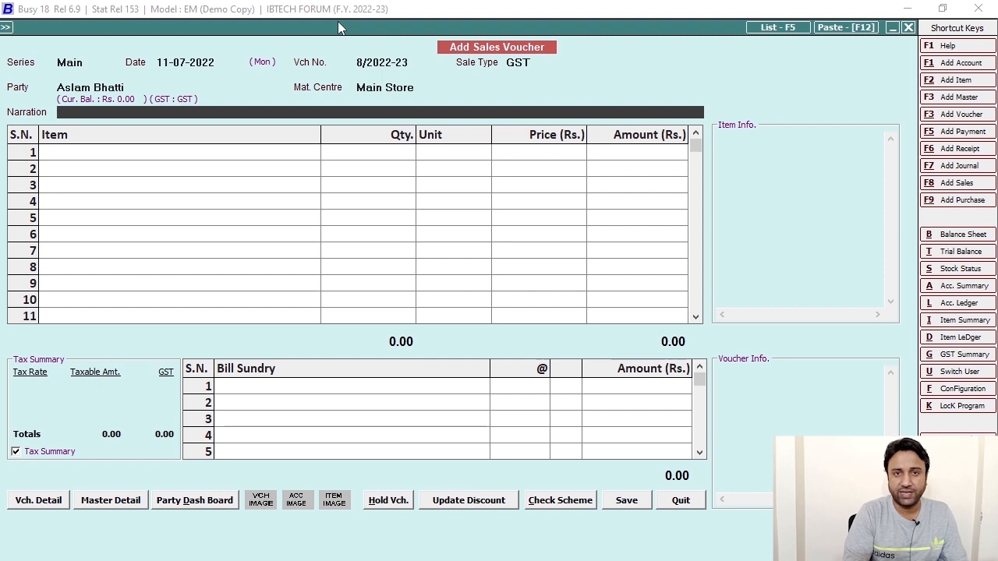
{"action": "key", "text": "Return"}
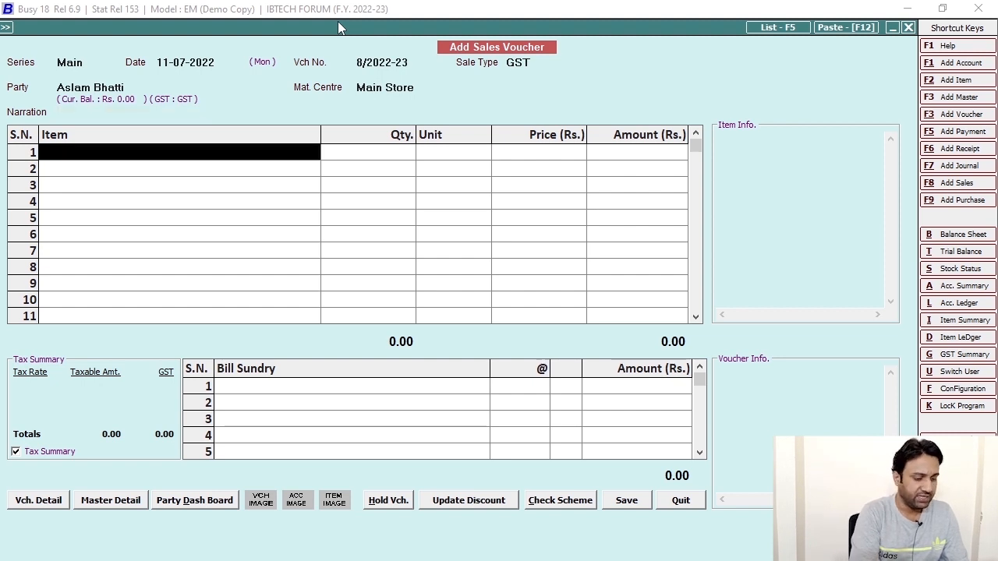
Step: Enter 1 pc of the item Computer 7 at a price of 50,000, allowing negative stock
{"action": "type", "text": "cOM"}
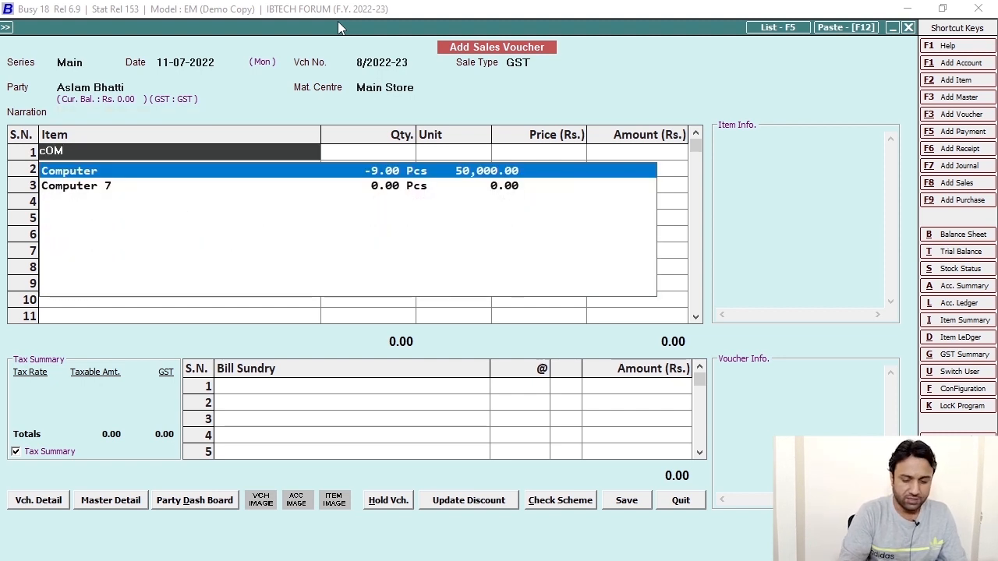
{"action": "key", "text": "Down"}
{"action": "key", "text": "Return"}
{"action": "type", "text": "1"}
{"action": "key", "text": "Return"}
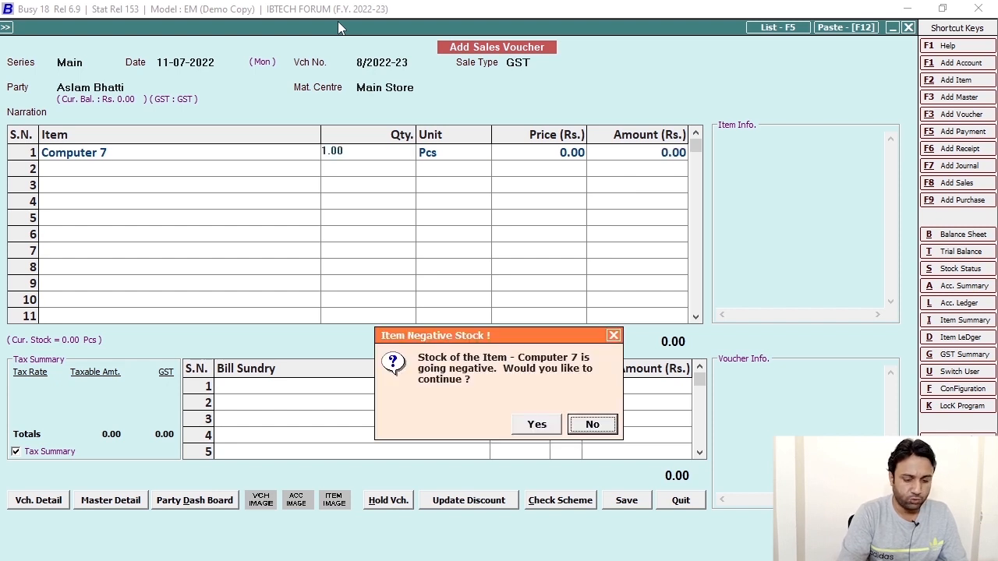
{"action": "key", "text": "Return"}
{"action": "key", "text": "Return"}
{"action": "key", "text": "Return"}
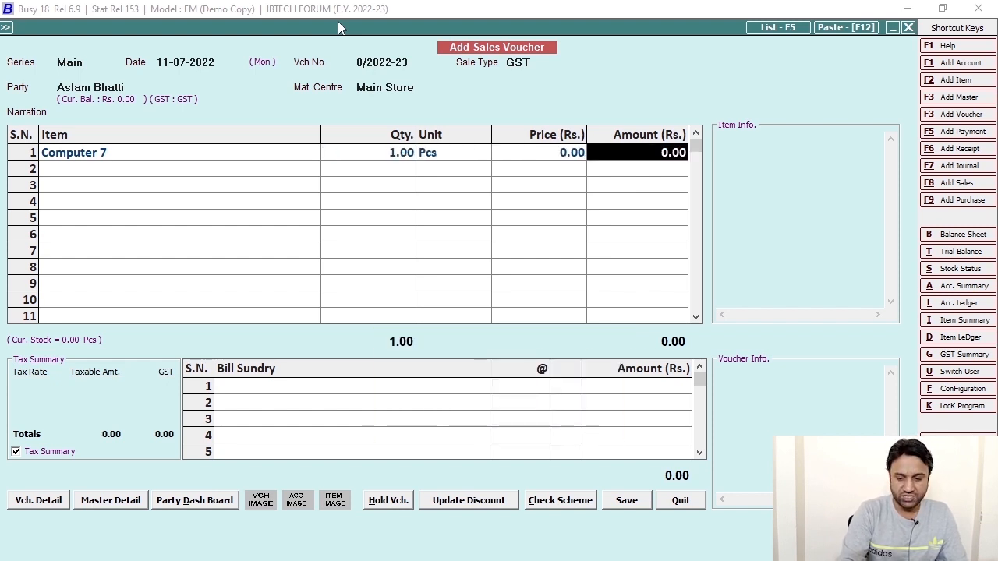
{"action": "type", "text": "50,000"}
{"action": "key", "text": "Return"}
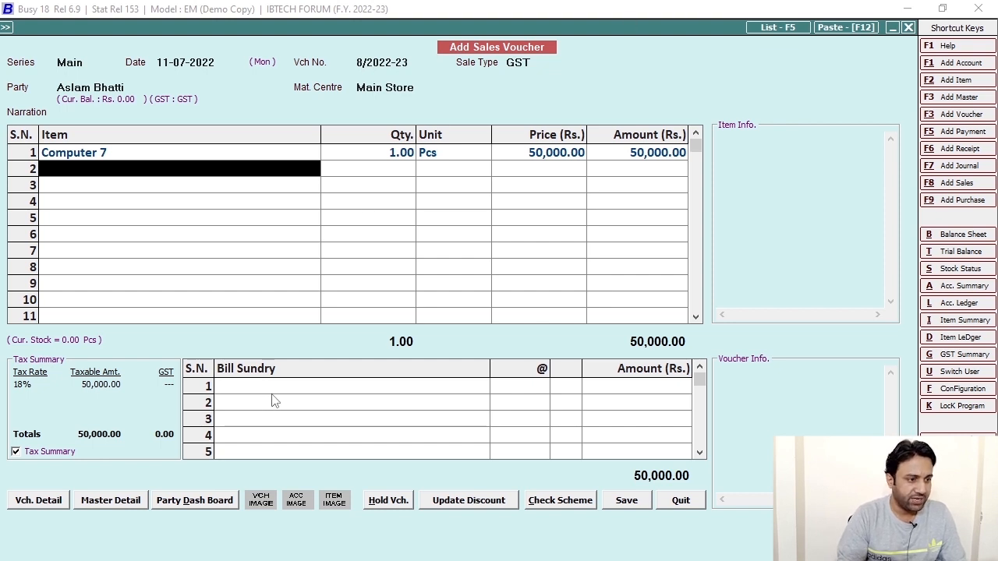
Step: Apply the GST bill sundry at 18% to the sales voucher and quit it without saving
{"action": "key", "text": "Return"}
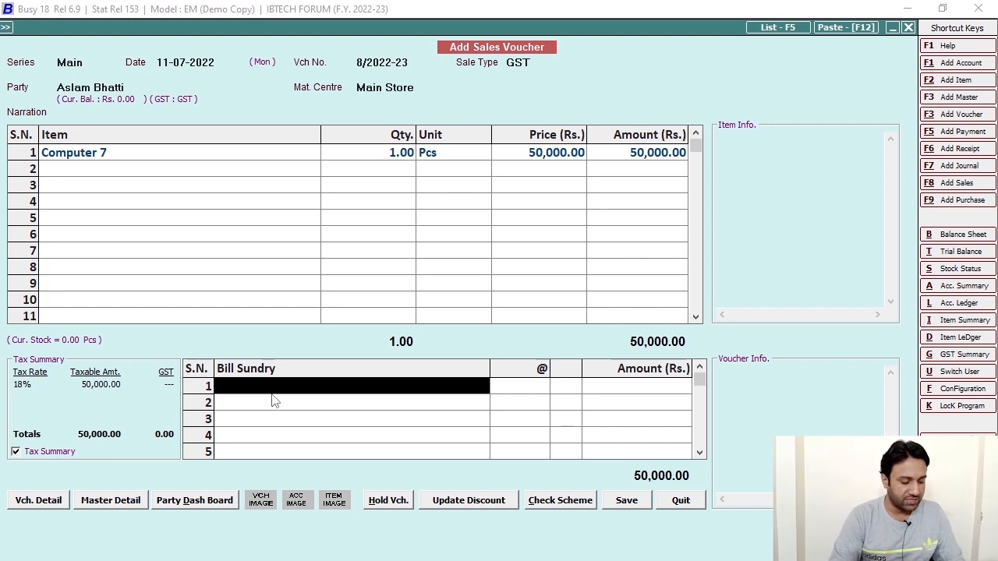
{"action": "type", "text": "gST"}
{"action": "key", "text": "Return"}
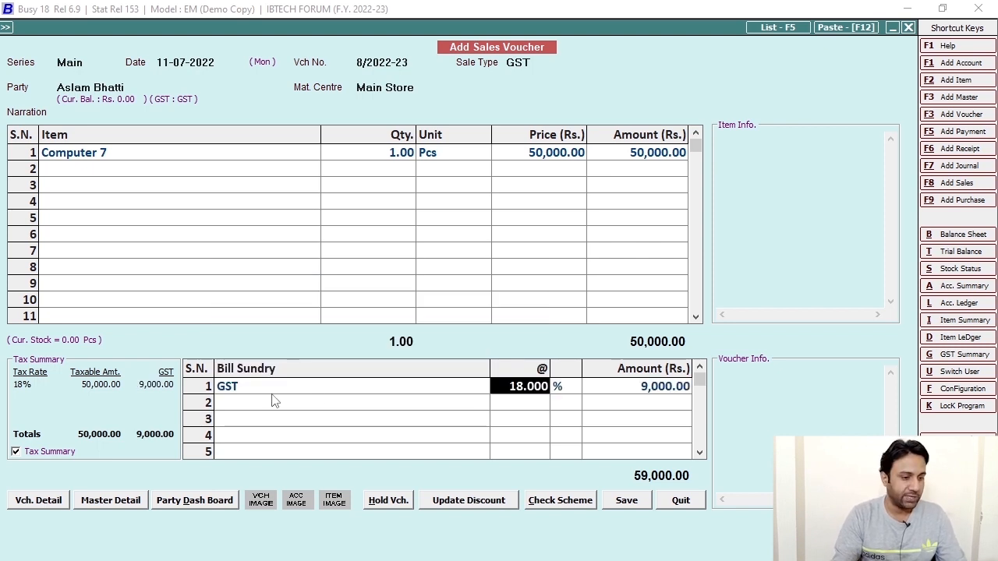
{"action": "key", "text": "Escape"}
{"action": "key", "text": "Return"}
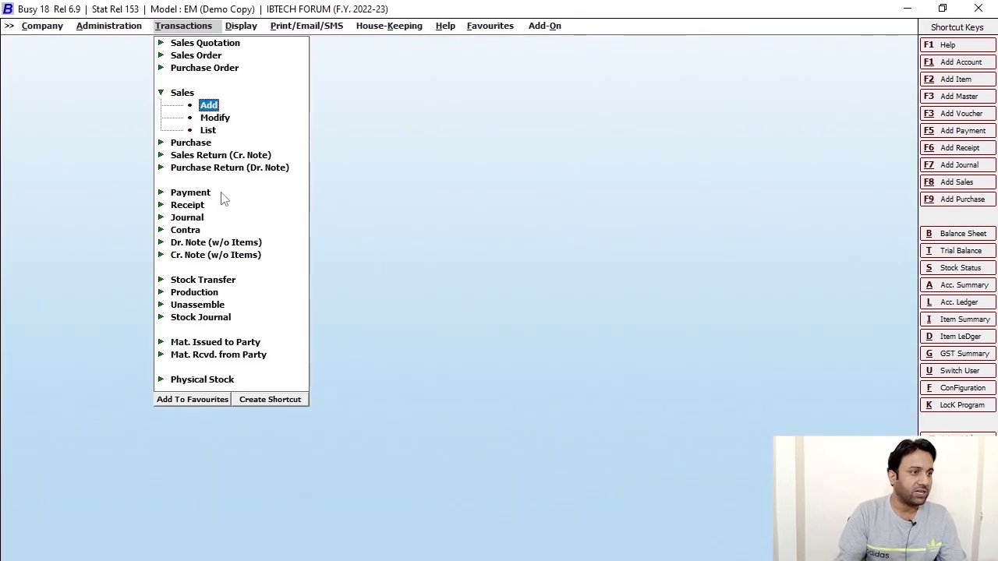
{"action": "left_click", "coordinate": [114, 28]}
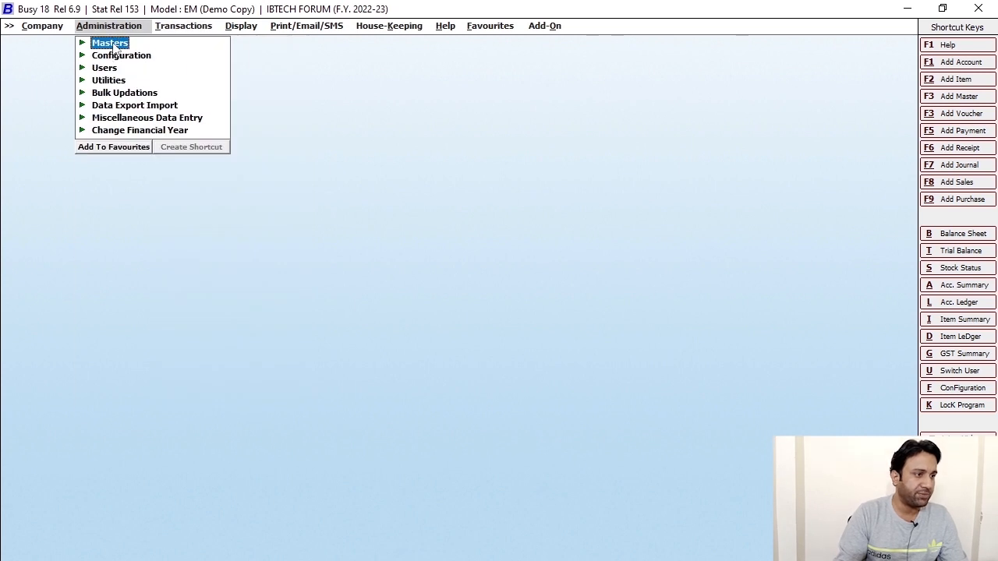
{"action": "left_click", "coordinate": [110, 43]}
{"action": "left_click", "coordinate": [148, 220]}
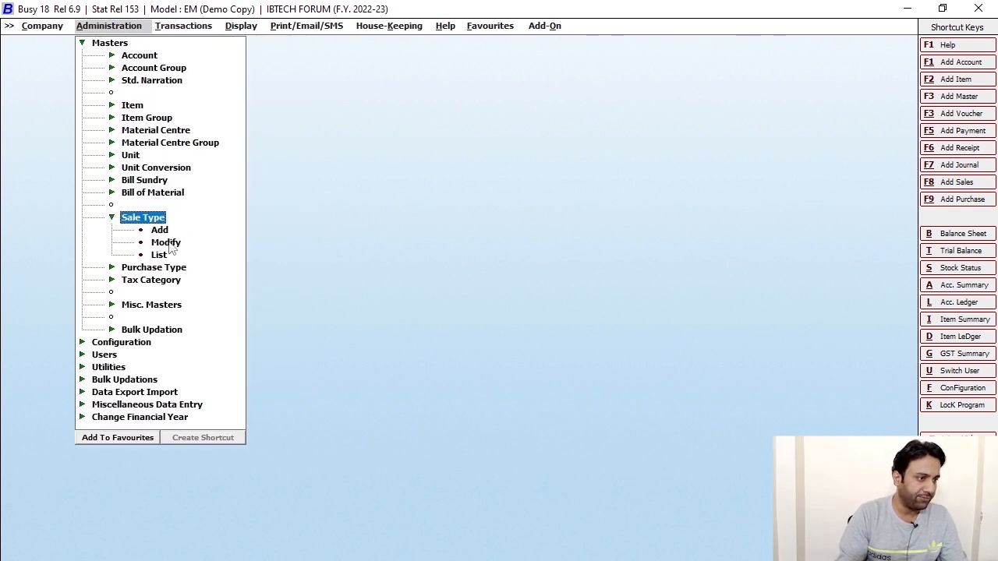
{"action": "left_click", "coordinate": [166, 243]}
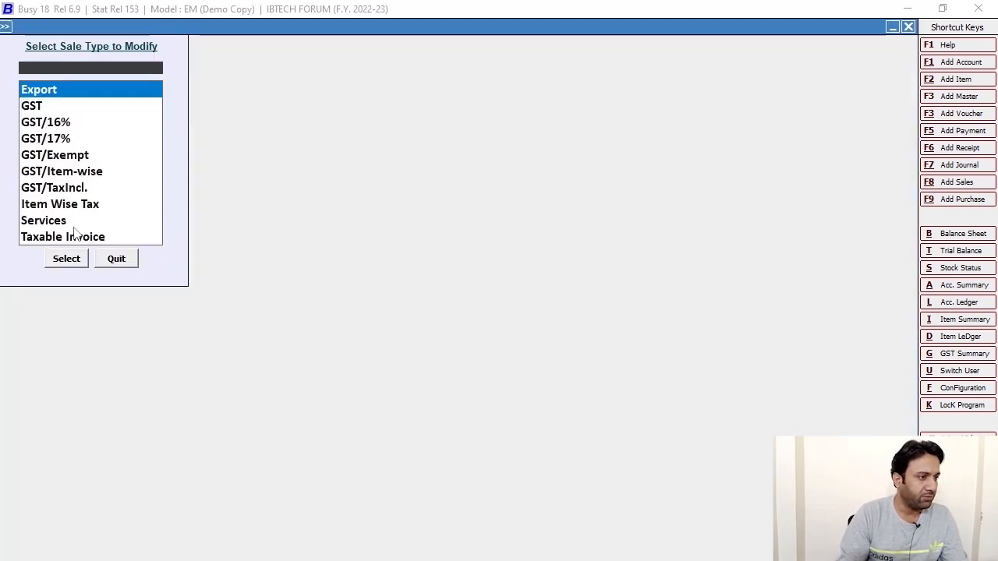
{"action": "left_click", "coordinate": [109, 239]}
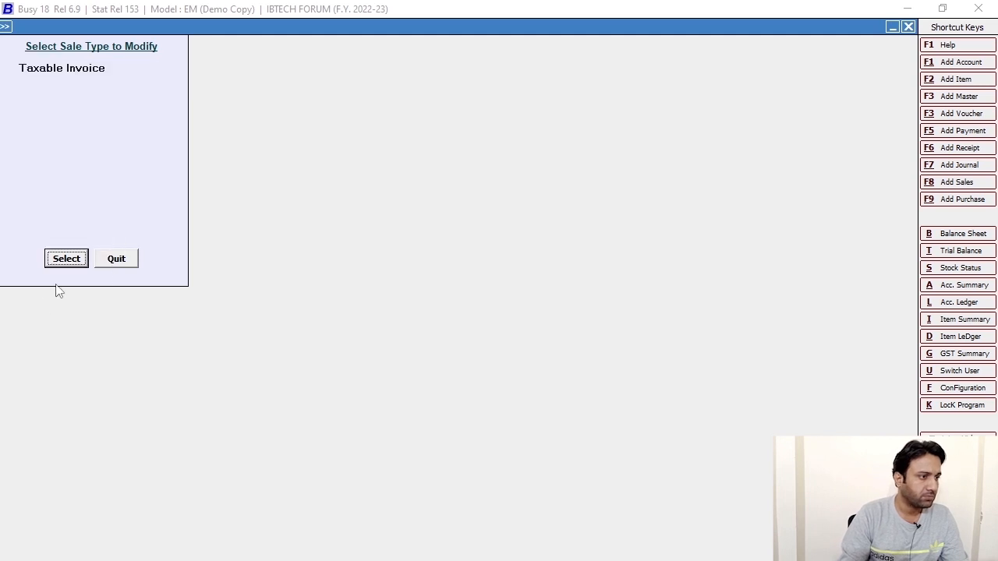
{"action": "left_click", "coordinate": [57, 264]}
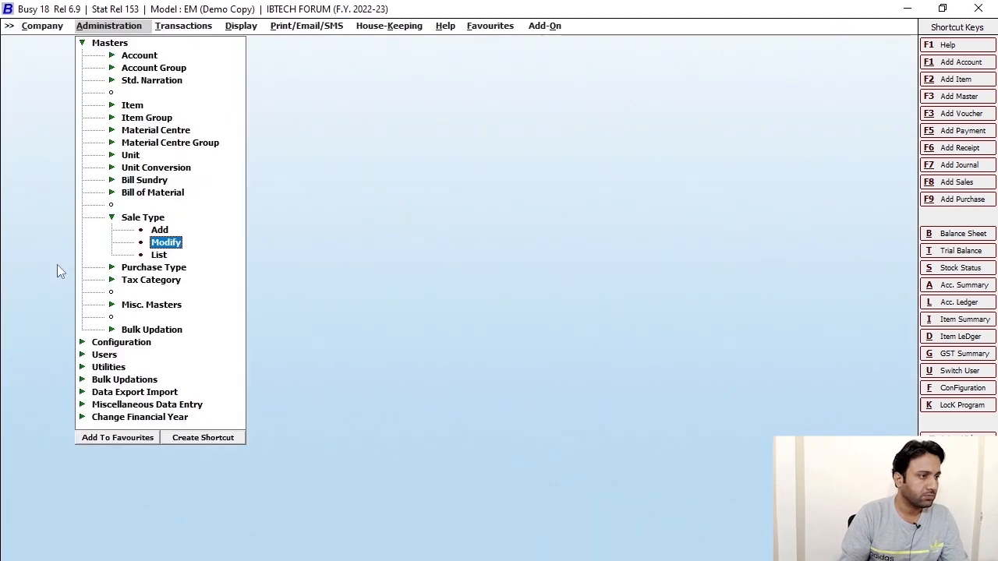
Step: Set the single tax rate of the sale type GST to 20% and save the sale type
{"action": "left_click", "coordinate": [166, 245]}
{"action": "left_click", "coordinate": [40, 110]}
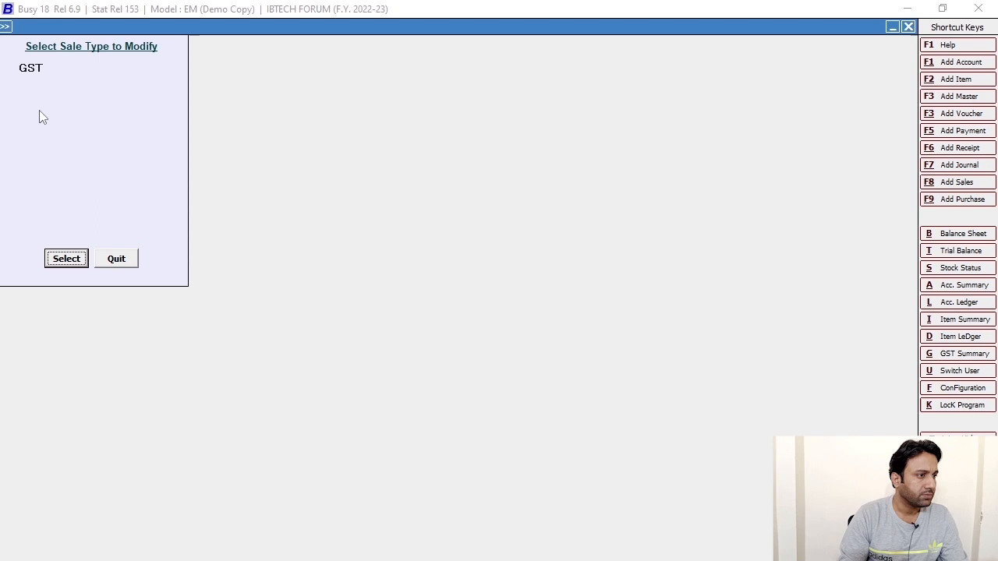
{"action": "left_click", "coordinate": [66, 258]}
{"action": "left_click", "coordinate": [524, 301]}
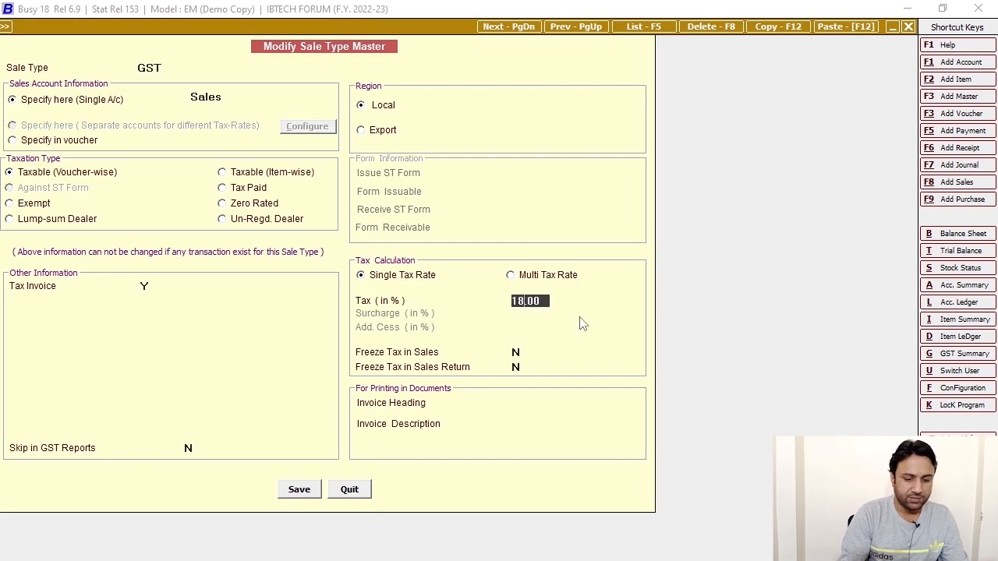
{"action": "type", "text": "20"}
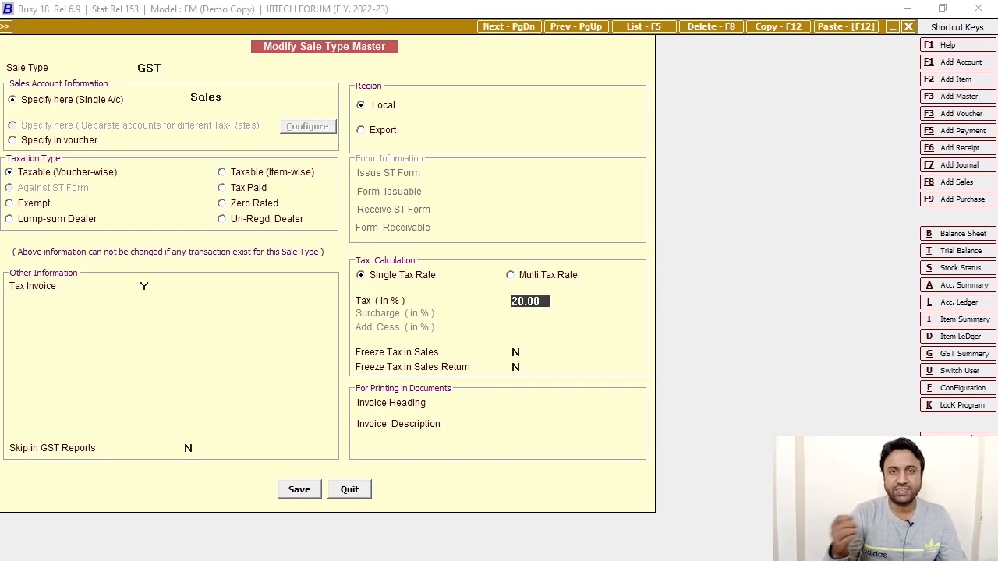
{"action": "left_click", "coordinate": [304, 491]}
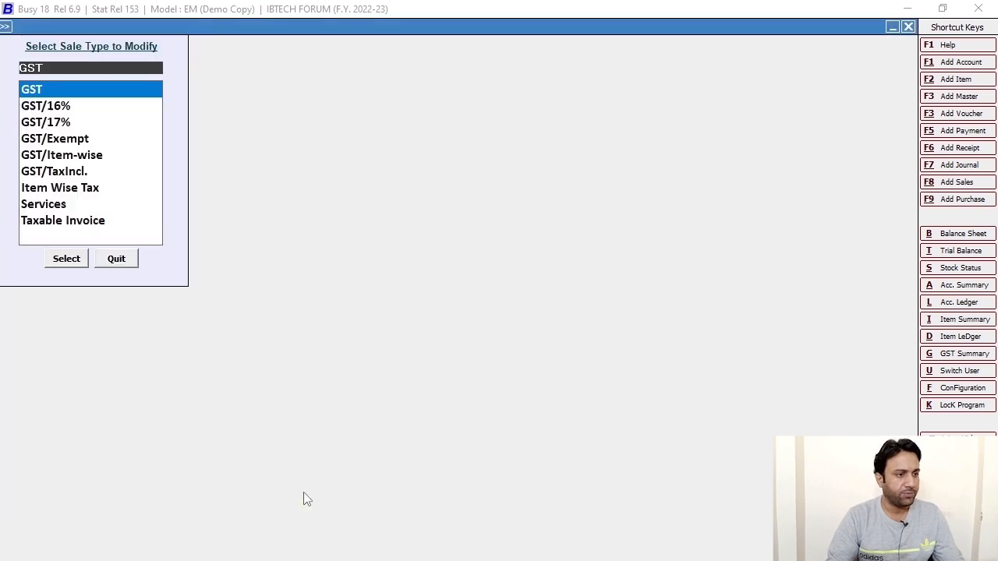
{"action": "key", "text": "Escape"}
{"action": "key", "text": "Escape"}
Step: Start a new sales voucher dated 11-07-2022 with the sale type GST and the customer as its party, leaving the default material centre
{"action": "left_click", "coordinate": [180, 29]}
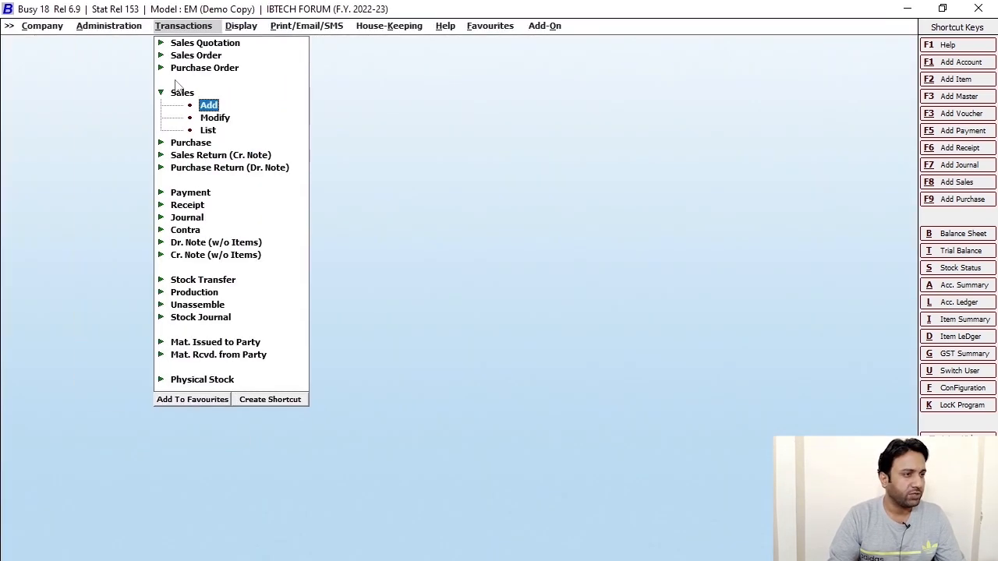
{"action": "left_click", "coordinate": [209, 106]}
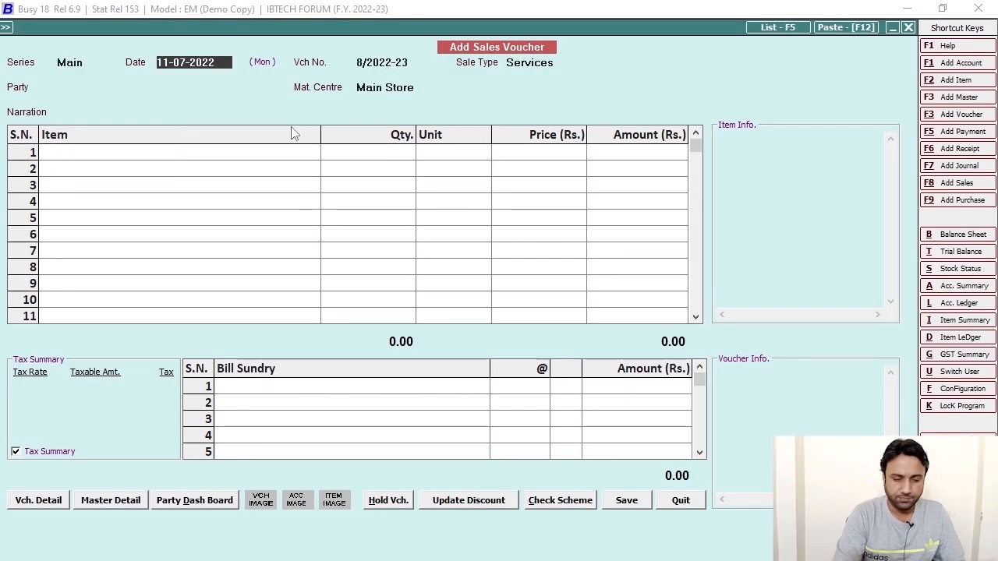
{"action": "key", "text": "Return"}
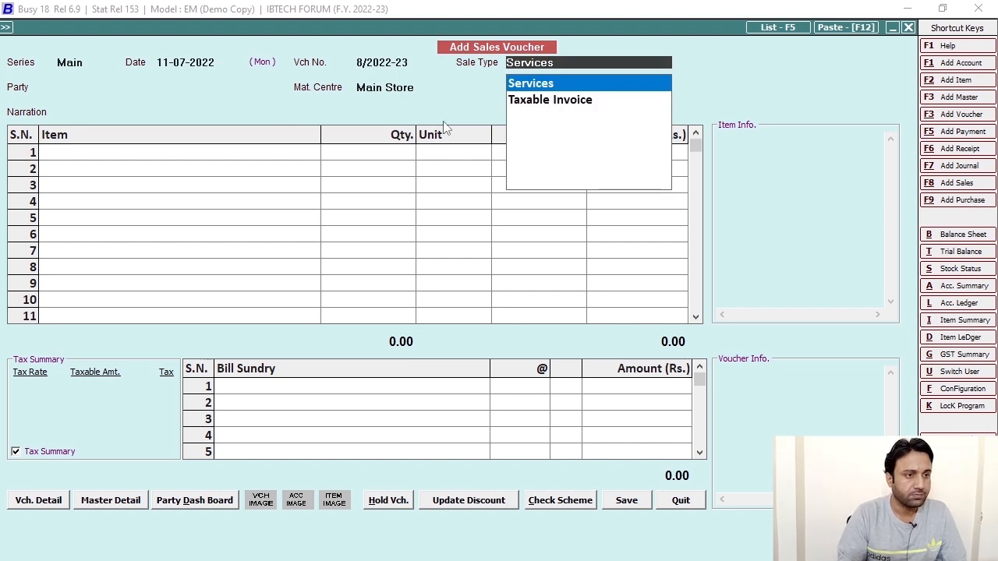
{"action": "key", "text": "BackSpace"}
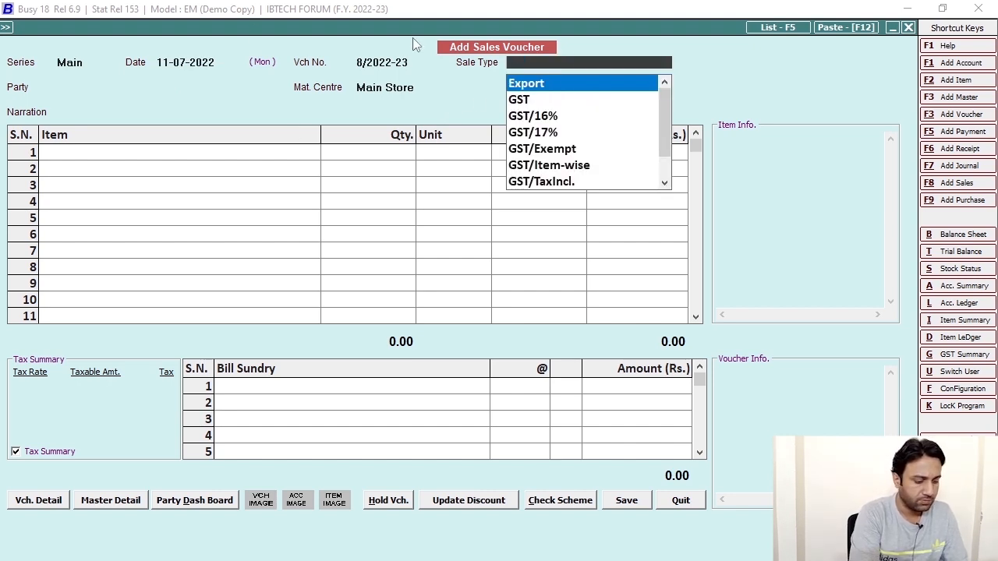
{"action": "type", "text": "GST"}
{"action": "key", "text": "Return"}
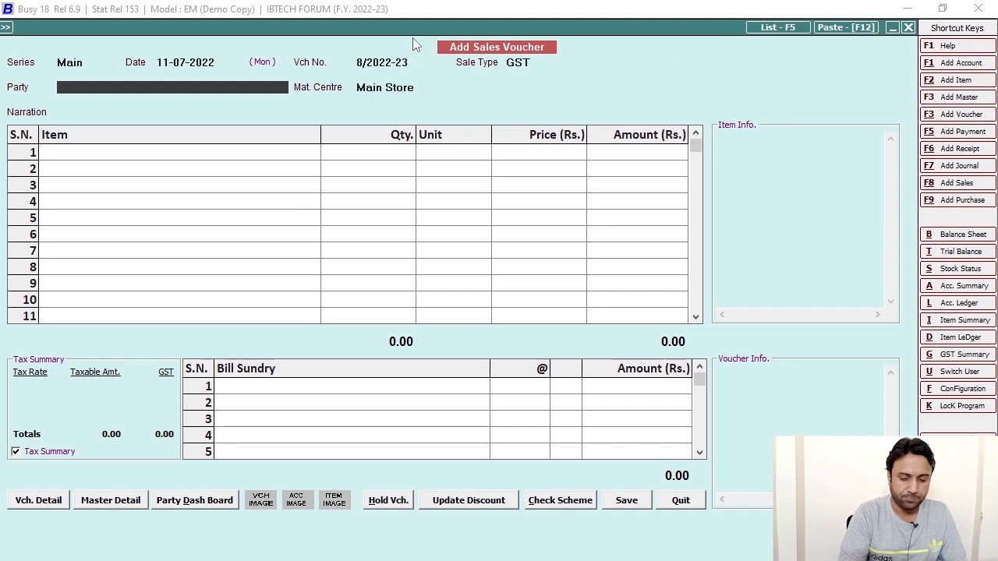
{"action": "key", "text": "Return"}
{"action": "key", "text": "Return"}
{"action": "key", "text": "Return"}
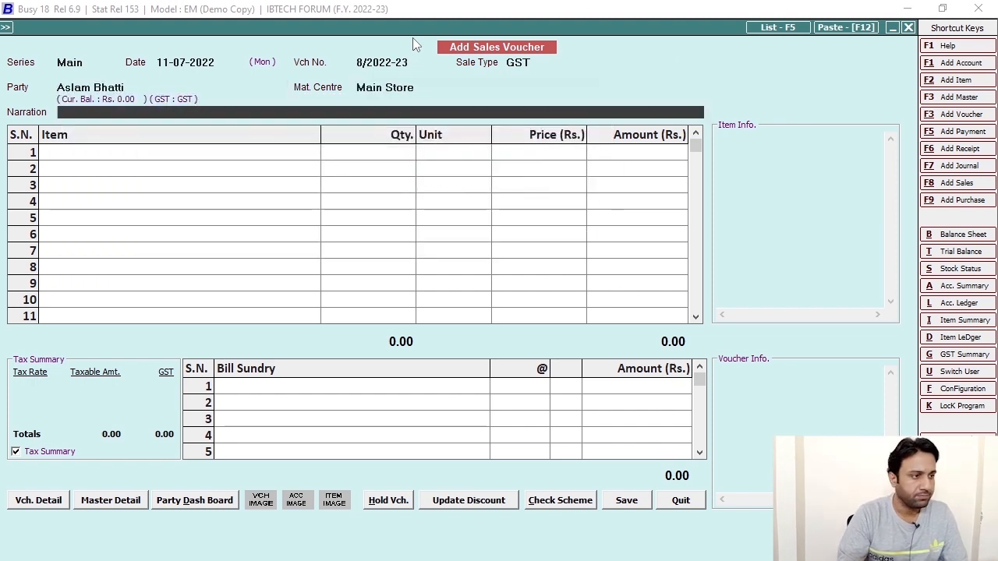
Step: Enter 1 pc of the item Computer 7 at a price of 50,000 in the first item row, allowing negative stock
{"action": "left_click", "coordinate": [182, 151]}
{"action": "type", "text": "cOM"}
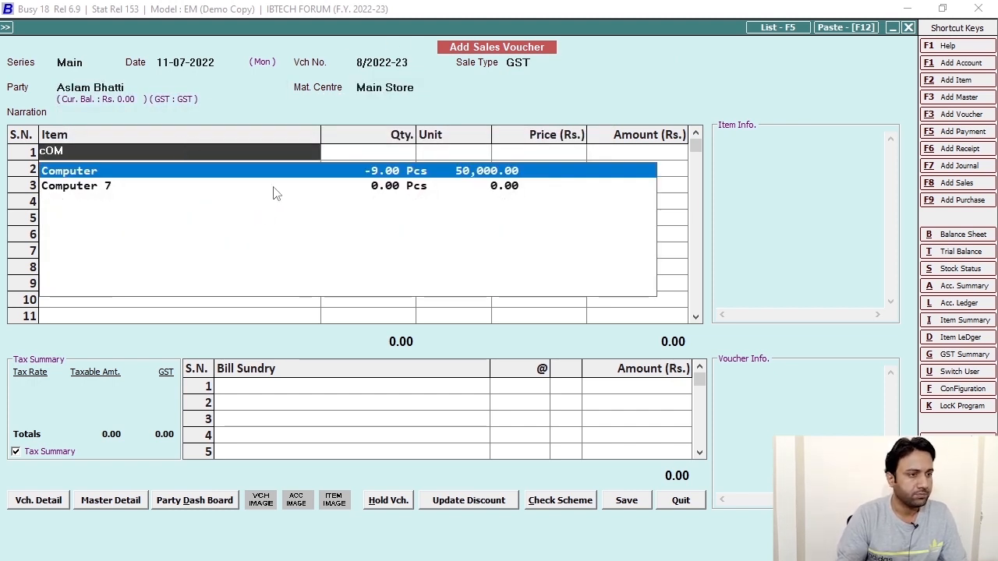
{"action": "left_click", "coordinate": [252, 192]}
{"action": "key", "text": "Return"}
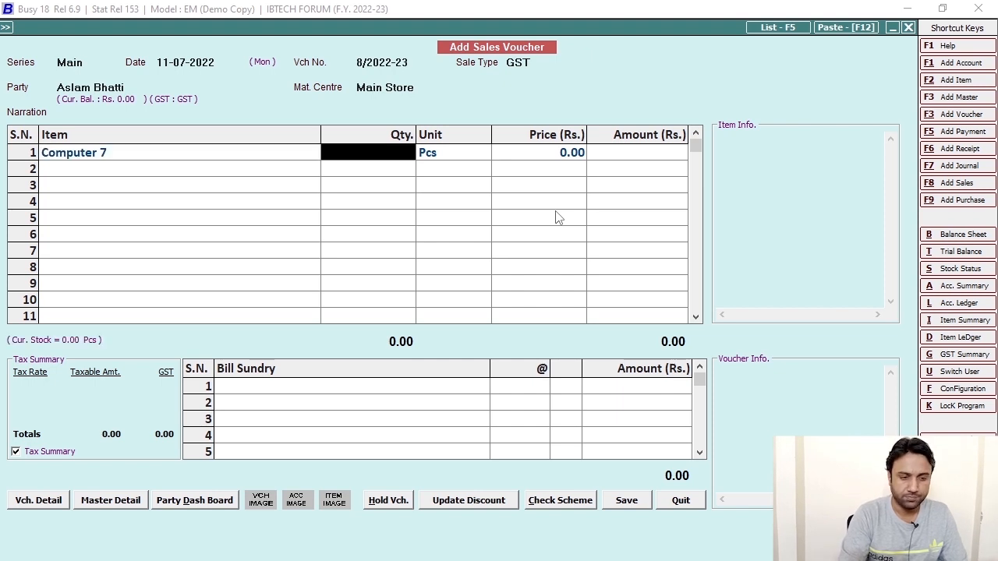
{"action": "type", "text": "1"}
{"action": "key", "text": "Return"}
{"action": "key", "text": "Left"}
{"action": "key", "text": "Return"}
{"action": "key", "text": "Return"}
{"action": "type", "text": "5"}
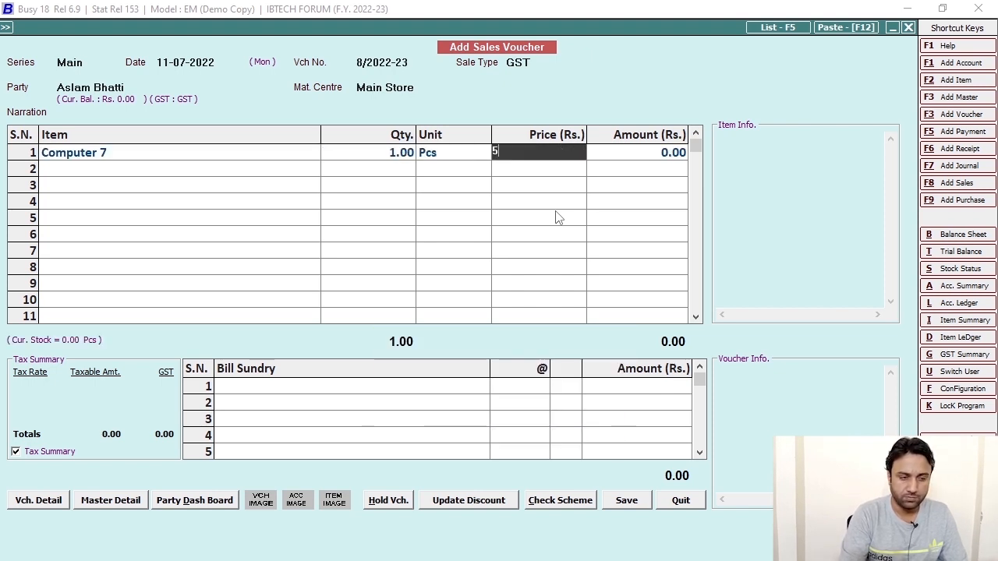
{"action": "type", "text": "0,000"}
{"action": "key", "text": "Return"}
{"action": "key", "text": "Return"}
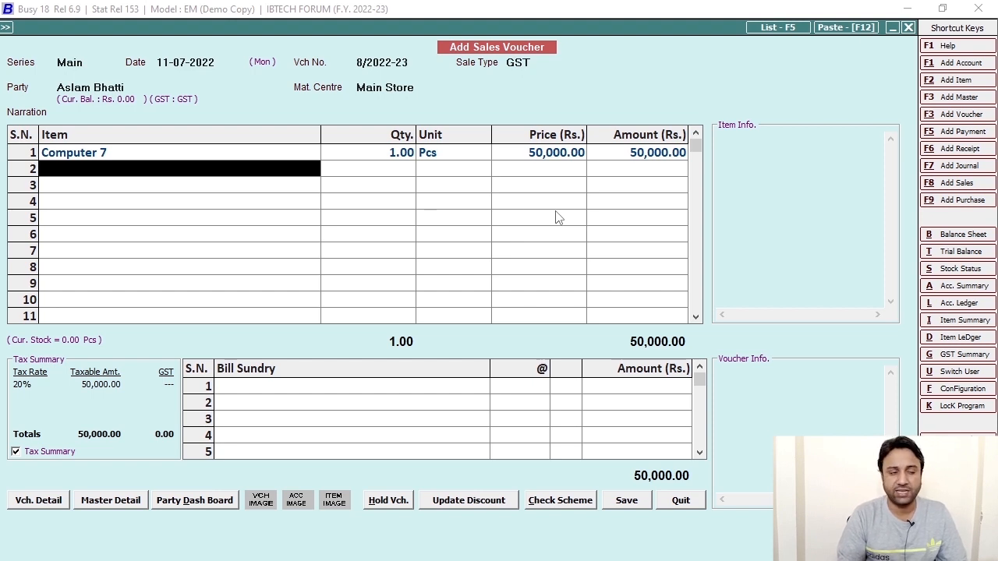
Step: Apply the GST bill sundry at 20% to the sales voucher
{"action": "left_click", "coordinate": [299, 387]}
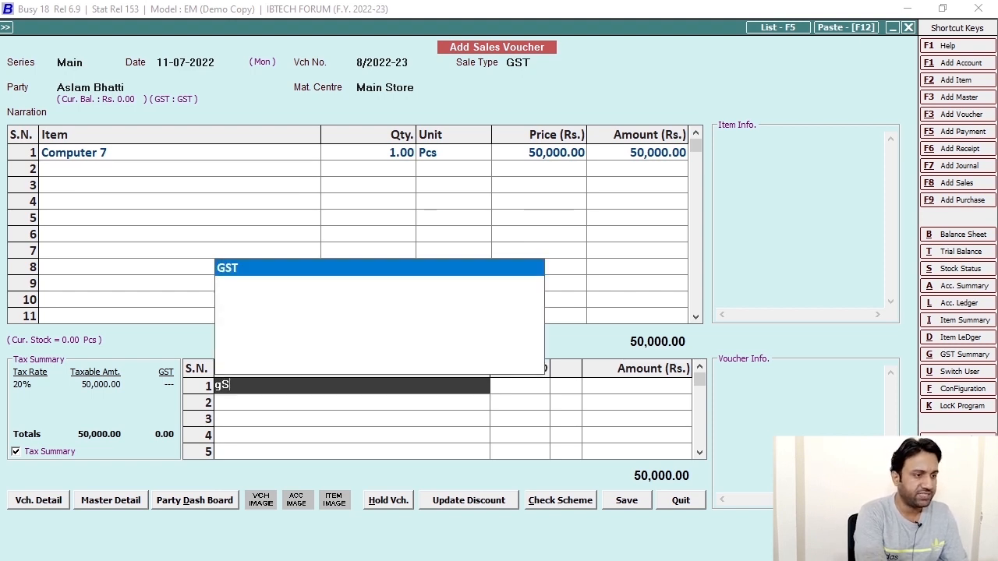
{"action": "key", "text": "Return"}
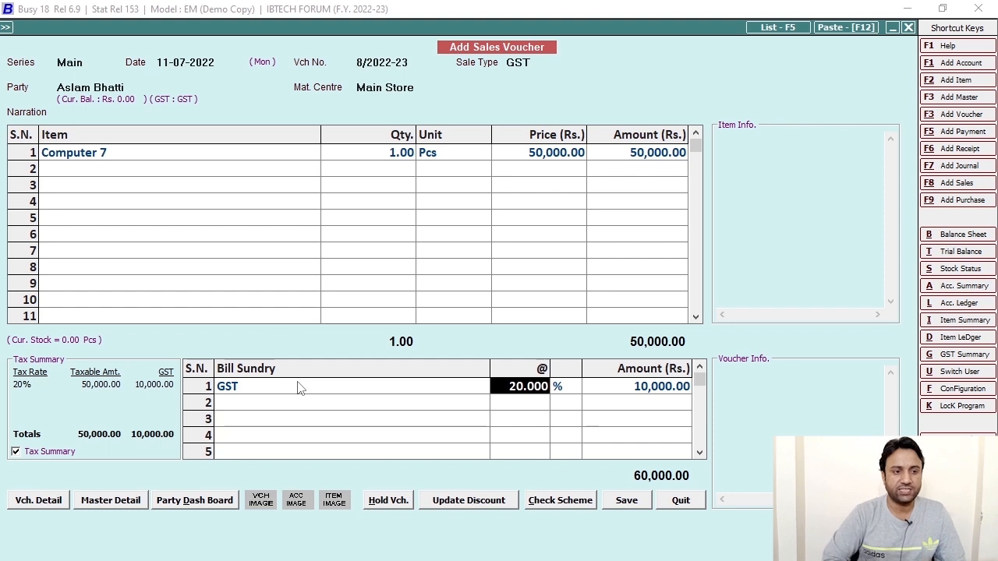